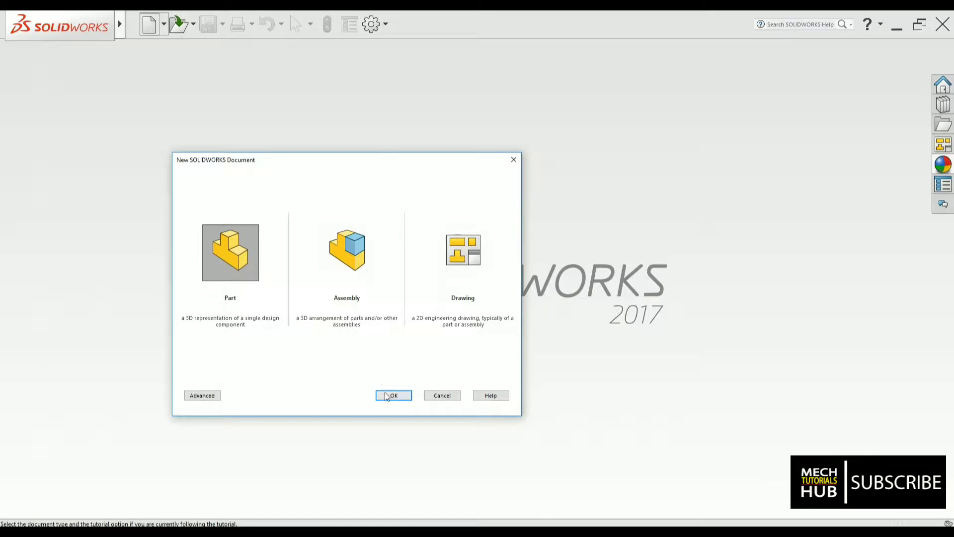
Create a new part document and bring up the reference drawing MTH-SolidWorks-Exercise-030.png
left_click(391, 395)
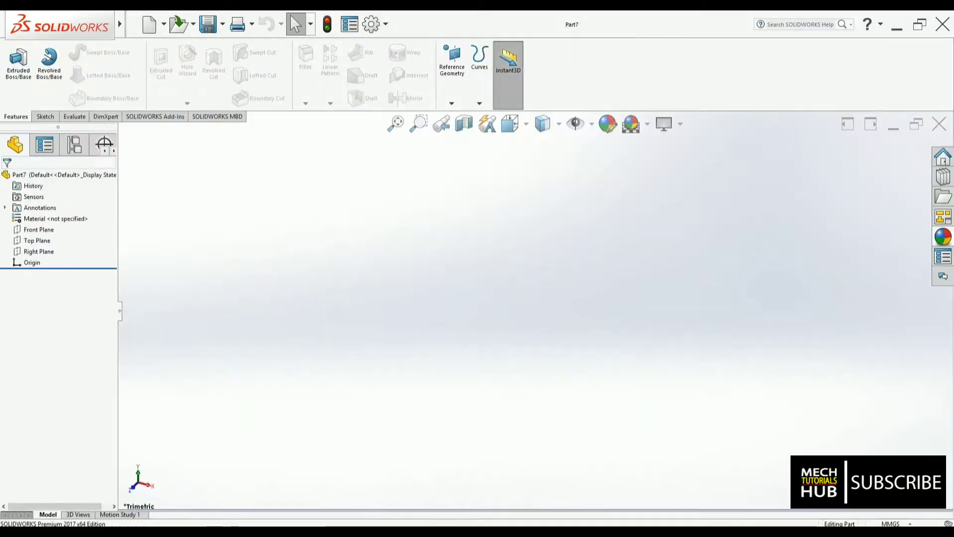
key("alt+Tab")
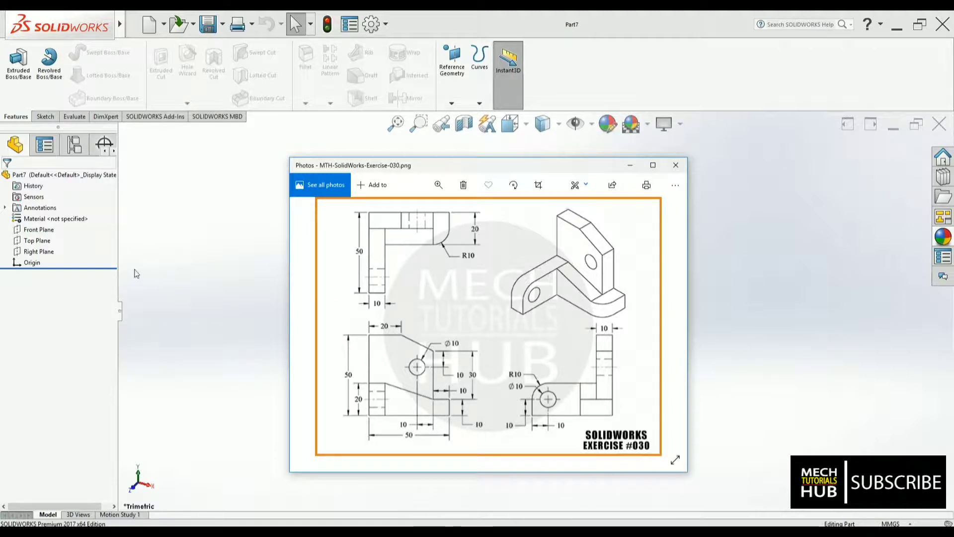
Sketch a corner rectangle about 4.2 mm wide and 14.6 mm long on the Top Plane, starting at the origin
left_click(40, 243)
left_click(48, 226)
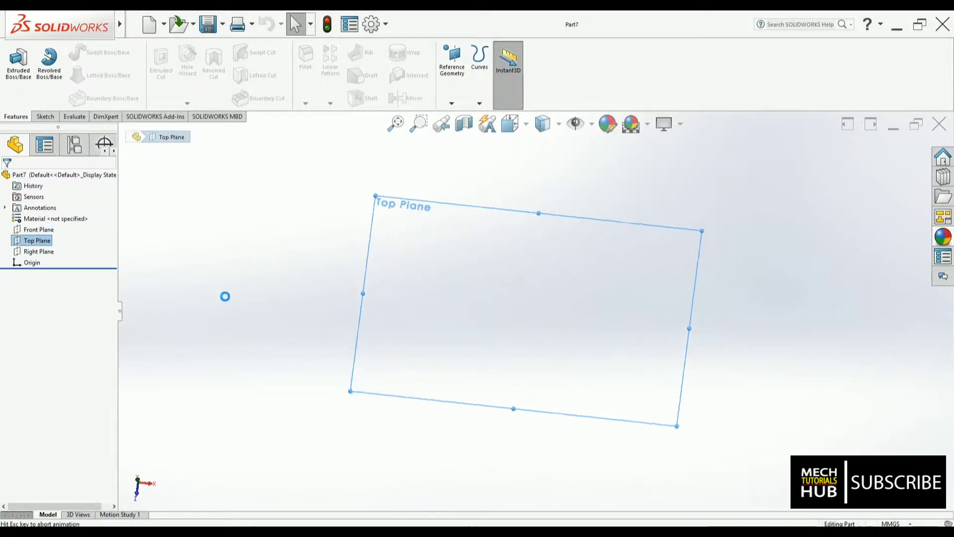
left_click(73, 75)
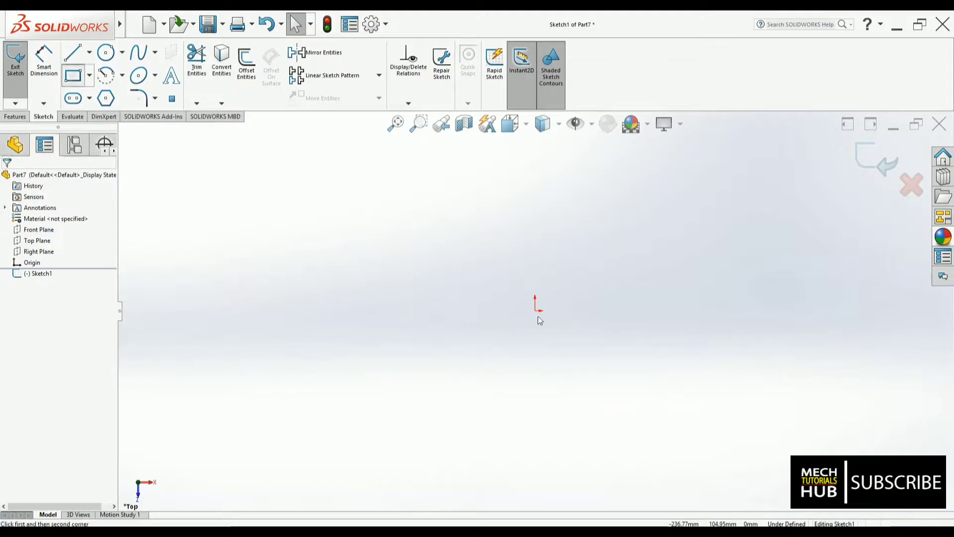
scroll(566, 319, "down", 5)
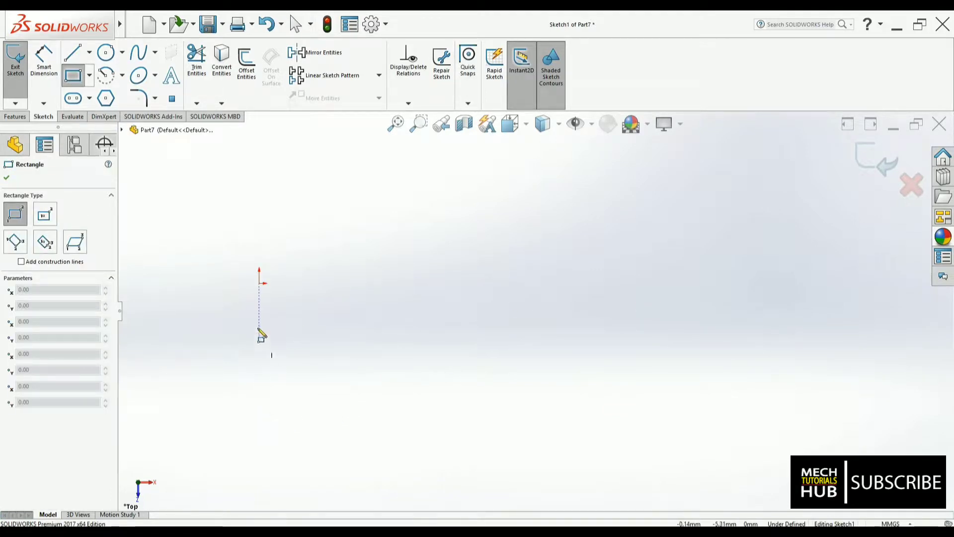
left_click(259, 283)
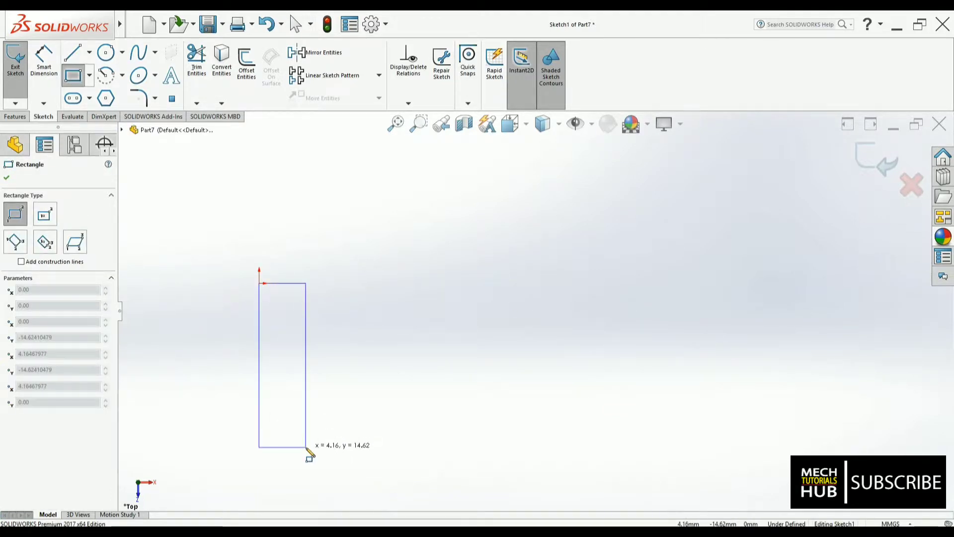
left_click(306, 448)
Check the reference drawing and dimension the rectangle's long vertical side to 50 mm
left_click(175, 532)
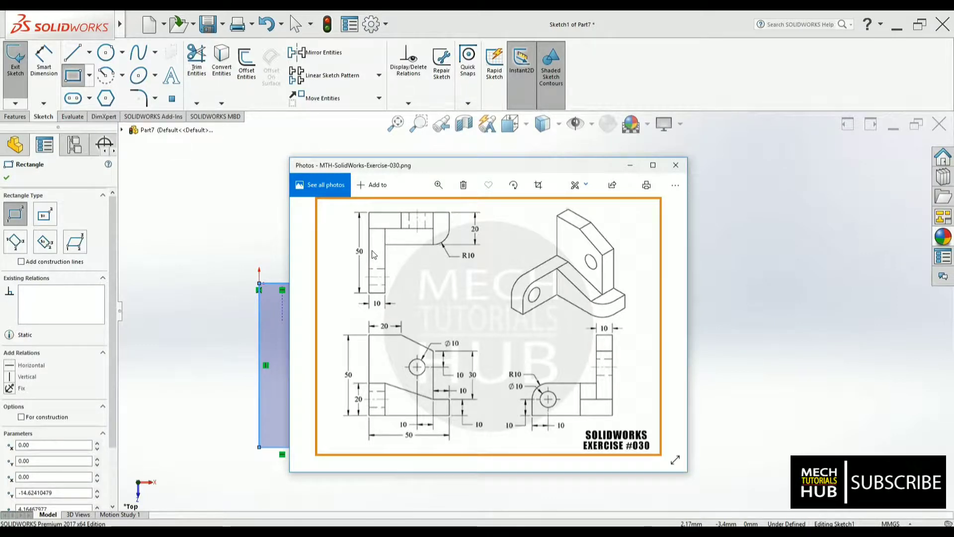
left_click(630, 165)
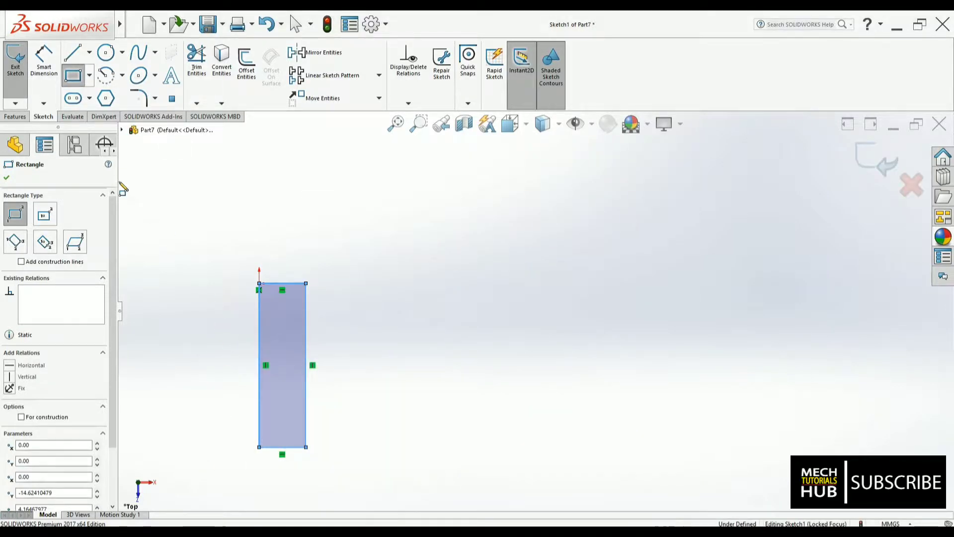
left_click(44, 59)
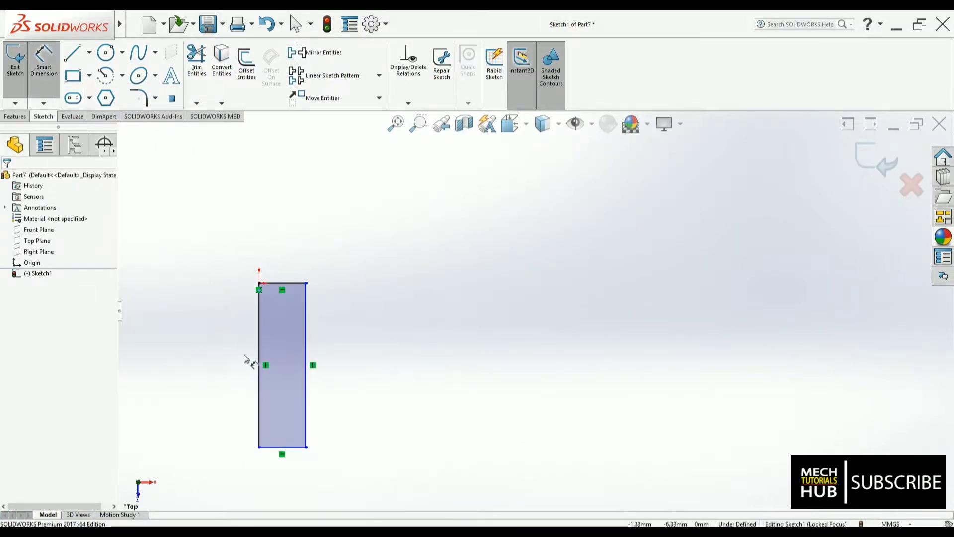
left_click(261, 357)
left_click(225, 349)
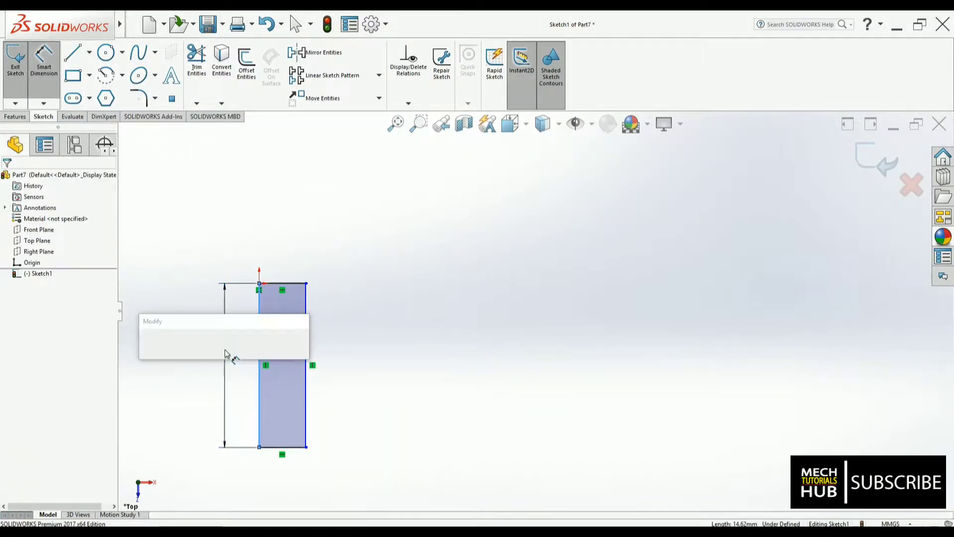
type("50")
key("Return")
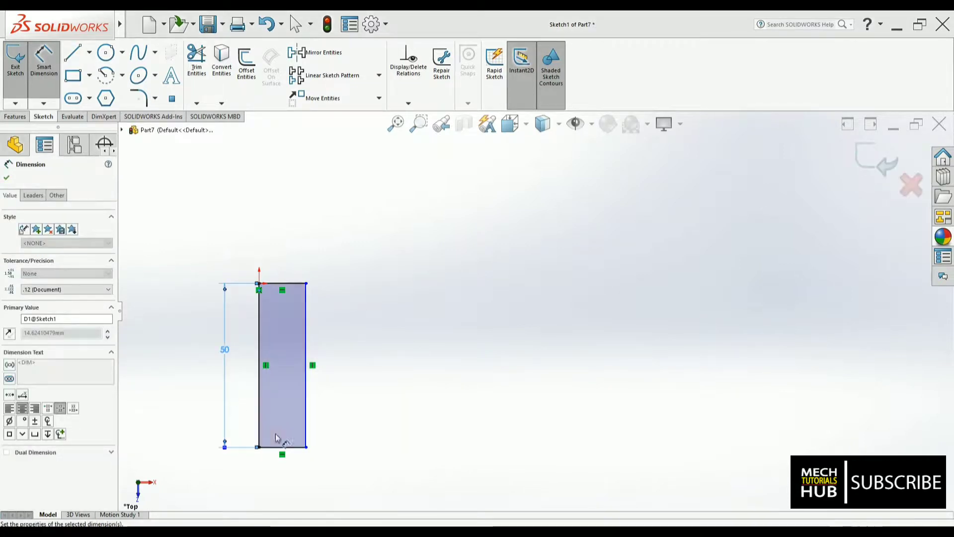
left_click(284, 447)
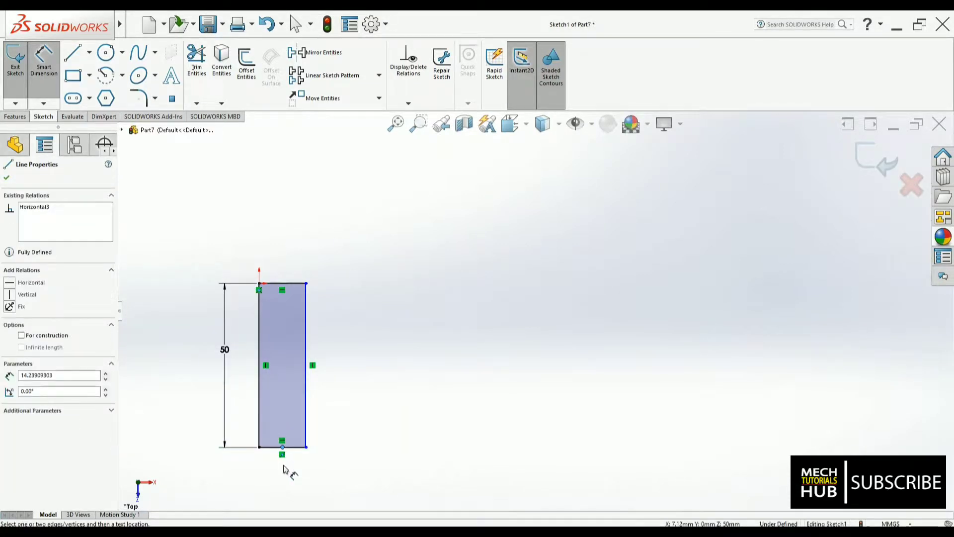
left_click(295, 460)
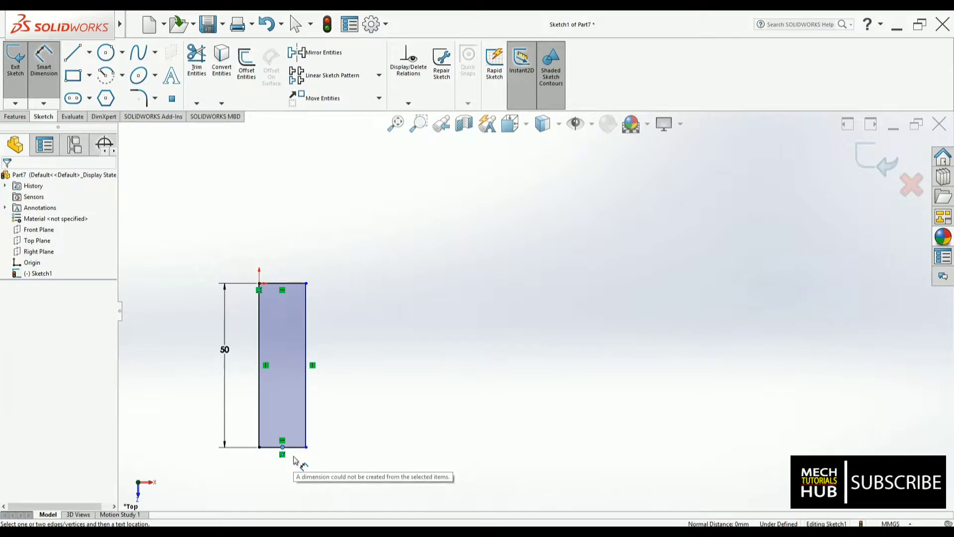
key("Escape")
Dimension the rectangle's short lower side to 10 mm
left_click(45, 77)
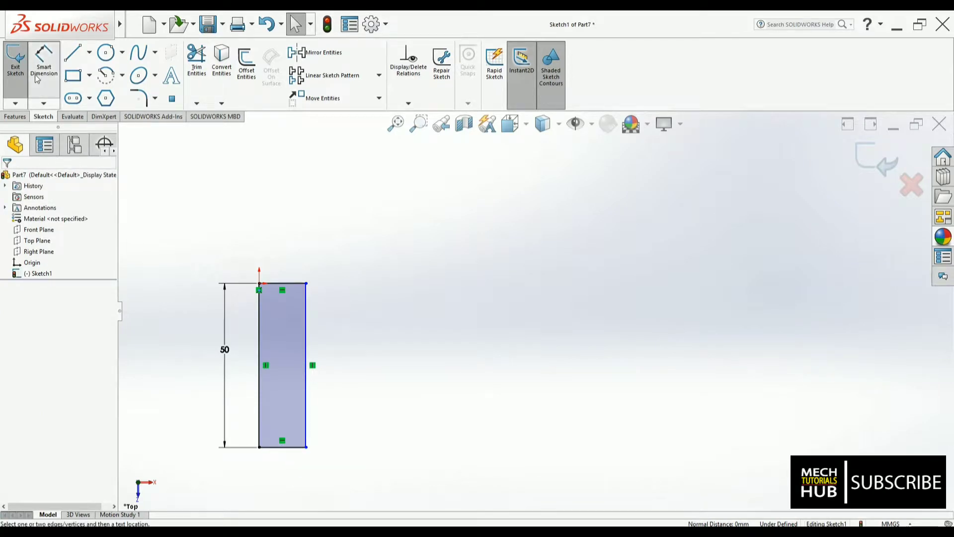
left_click(293, 449)
left_click(285, 464)
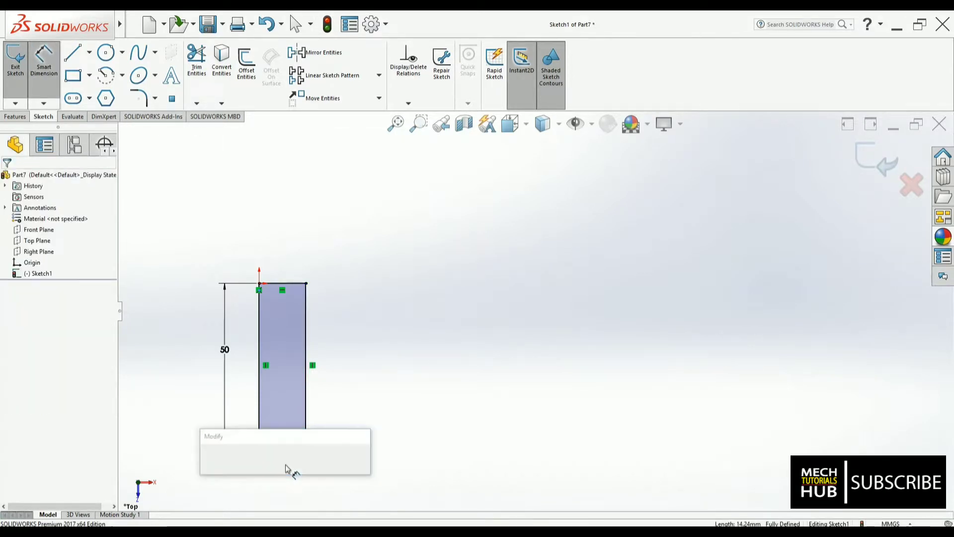
type("10")
key("Return")
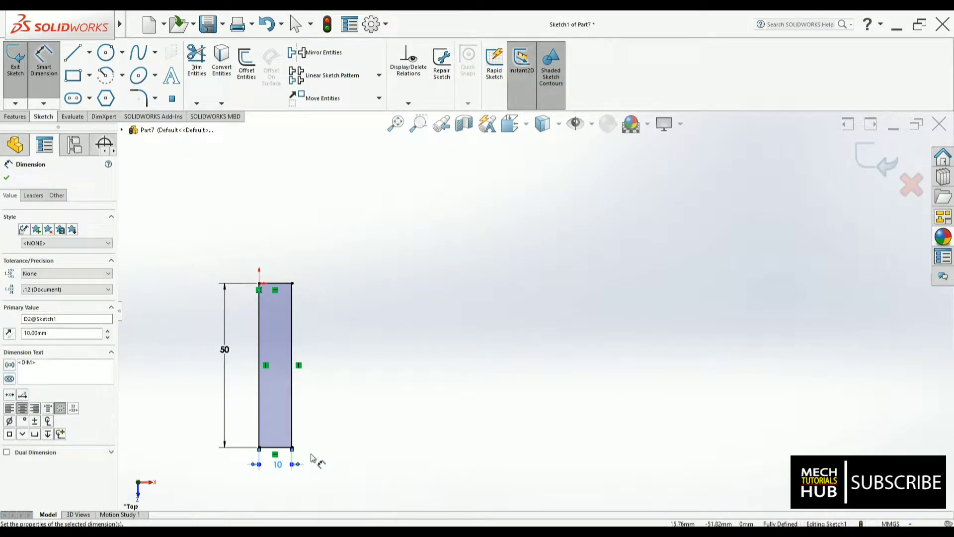
Check the reference drawing, finish the sketch and extrude the rectangle 20 mm as a blind boss
left_click(191, 529)
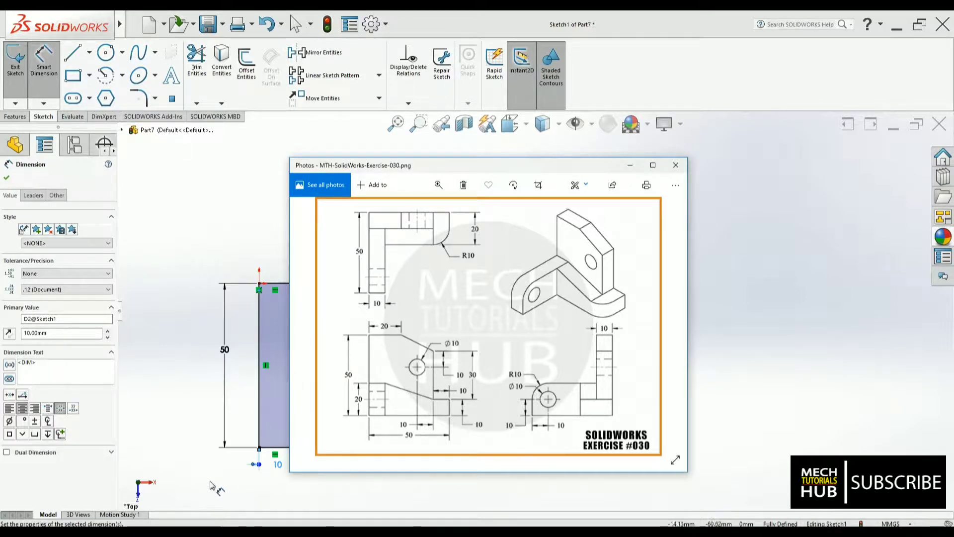
left_click(630, 165)
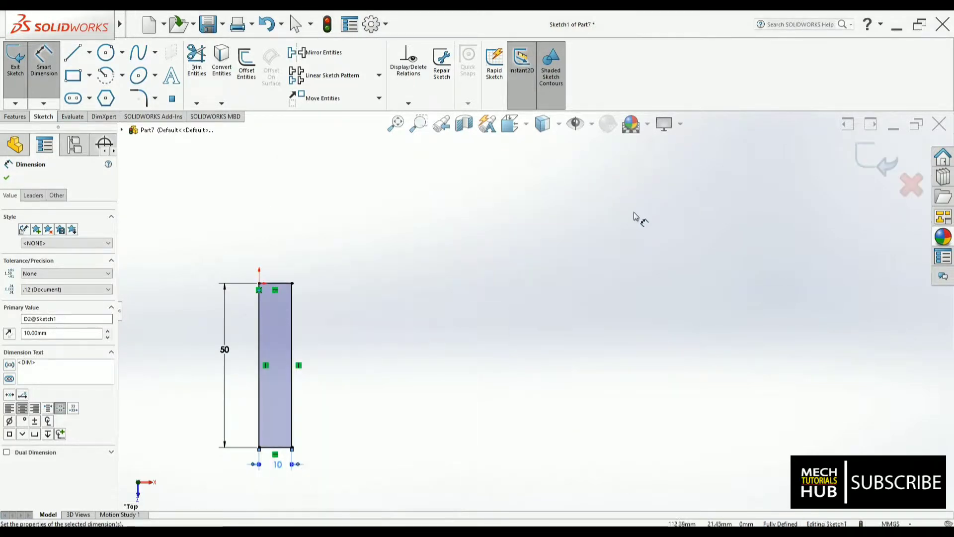
key("Escape")
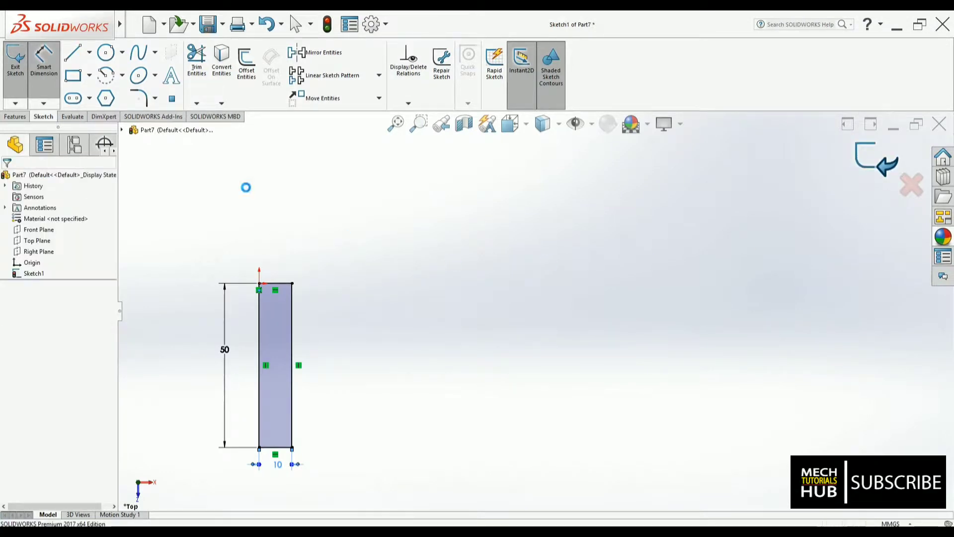
left_click(16, 69)
left_click(17, 85)
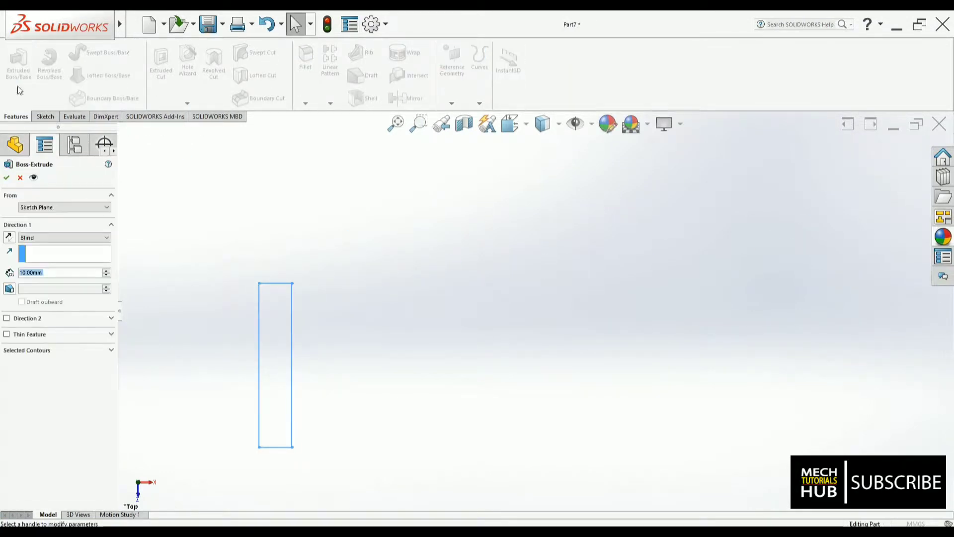
left_click(106, 271)
left_click(7, 178)
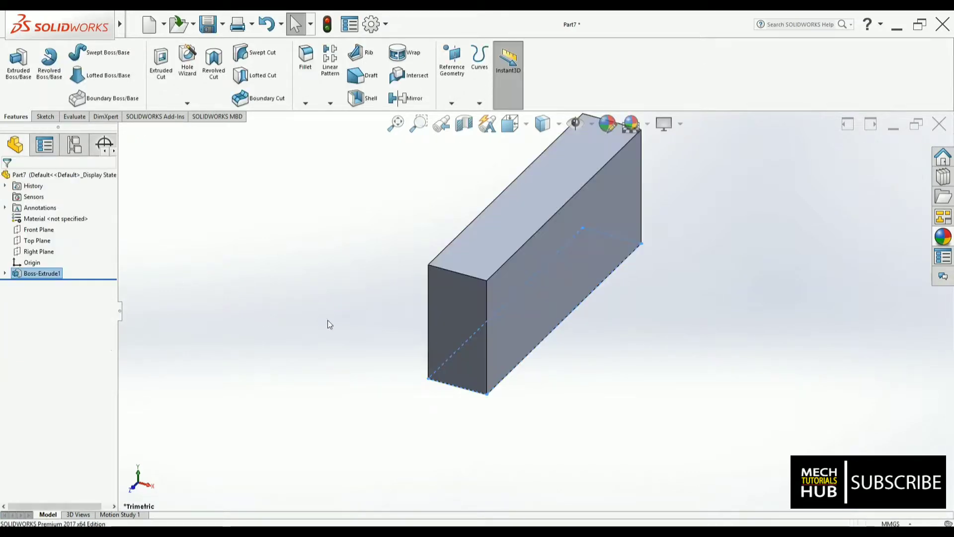
Fillet the upper short edge at the front end of the block with a 10 mm radius
left_click(305, 57)
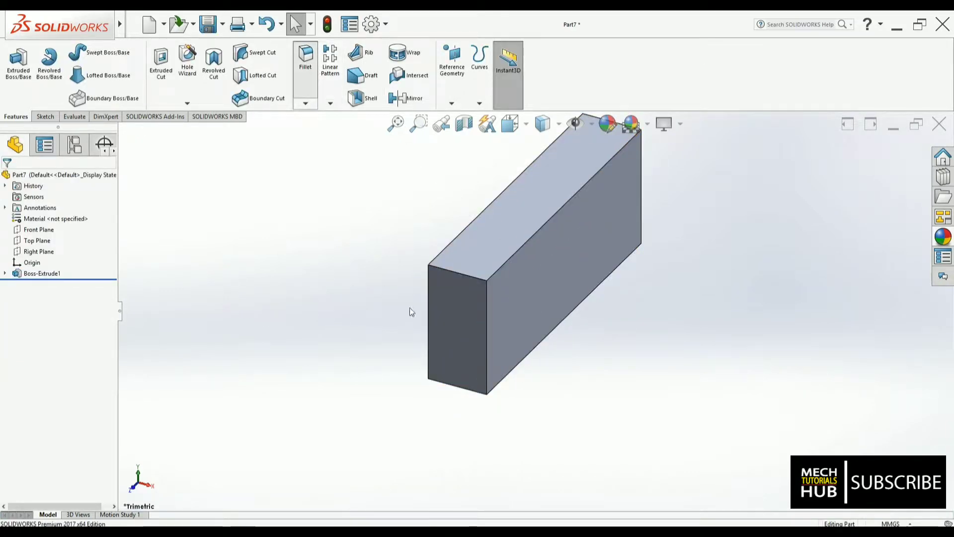
left_click(465, 274)
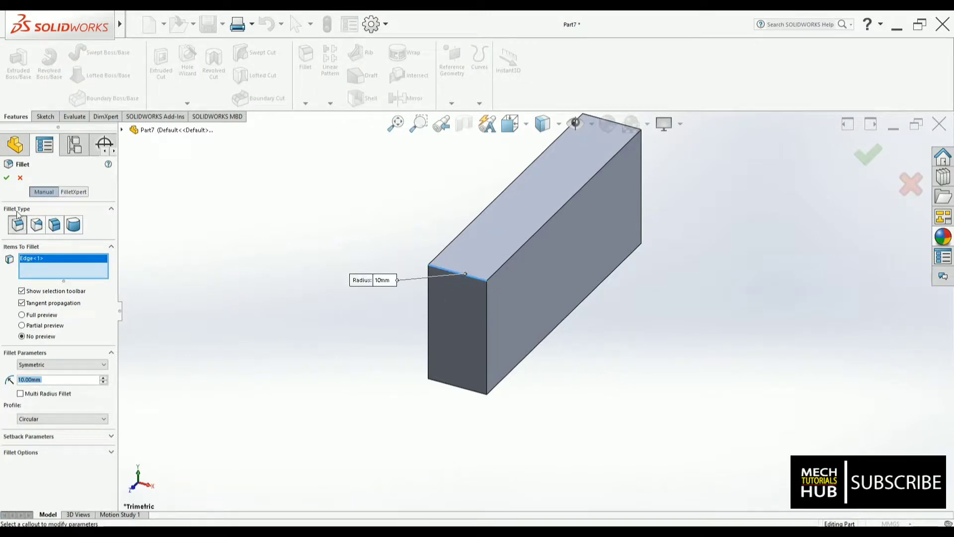
left_click(7, 177)
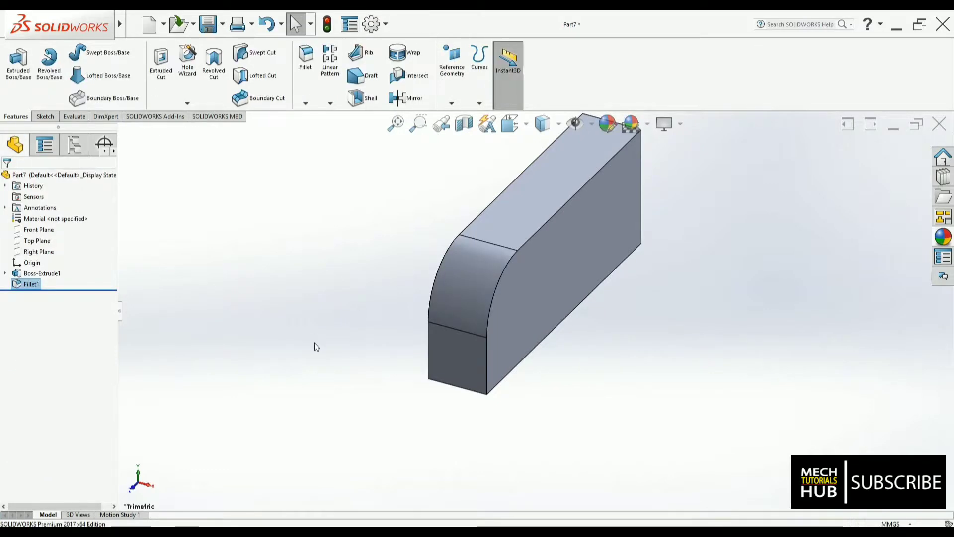
Sketch a circle about 5.5 mm in diameter on the block's long side face, centred on the rounded corner's centre
left_click(209, 532)
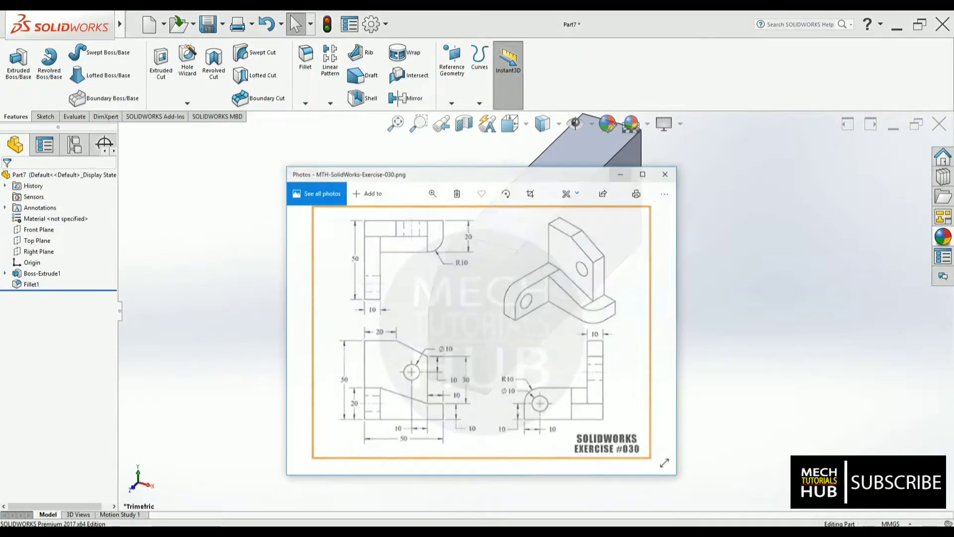
left_click(209, 532)
left_click(526, 298)
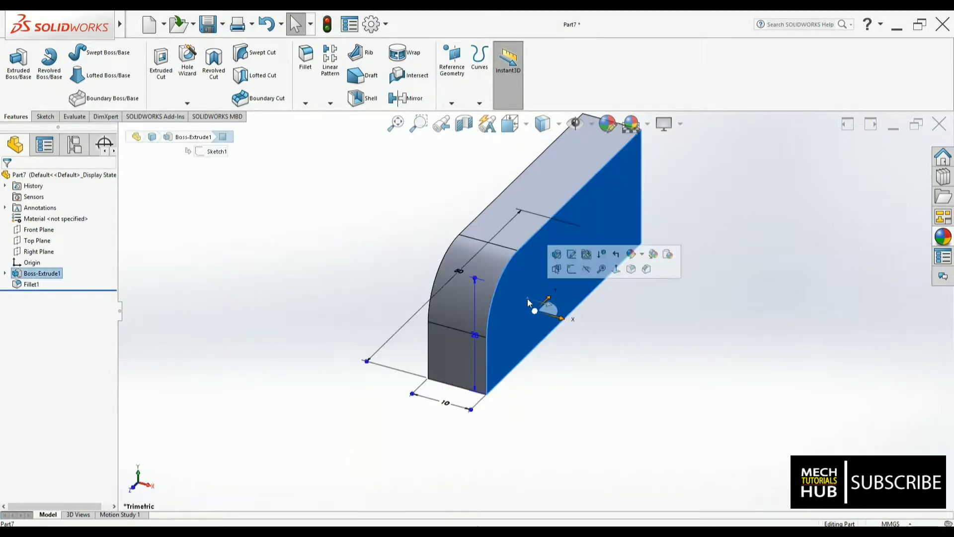
left_click(571, 270)
key("space")
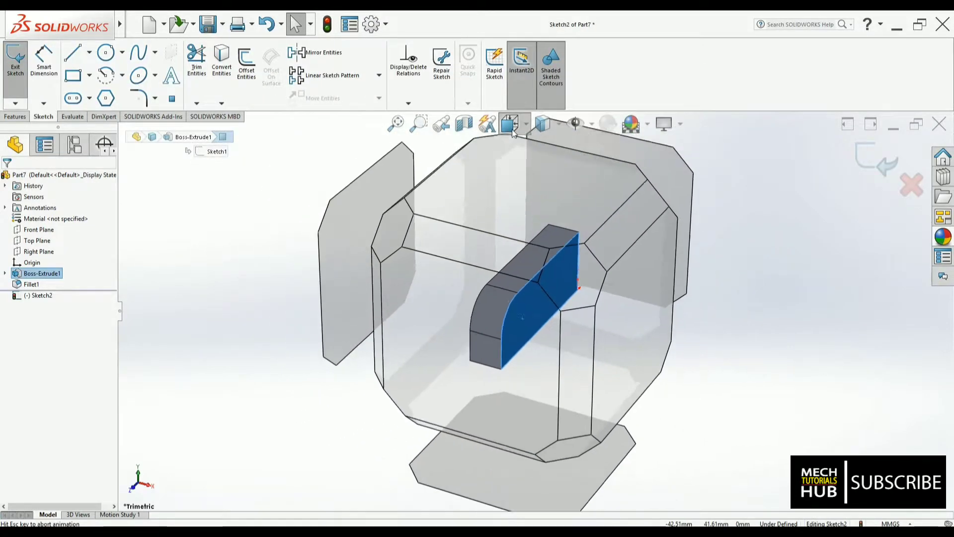
left_click(599, 338)
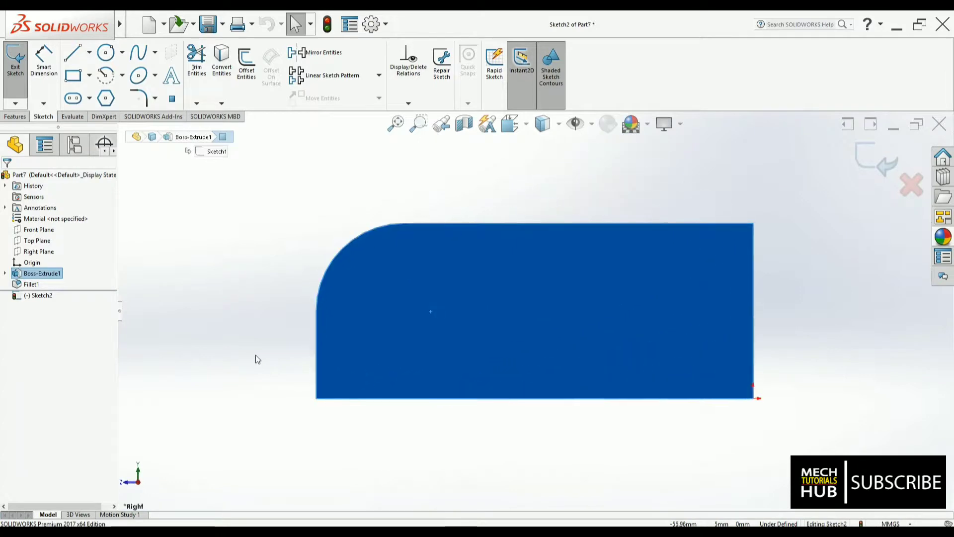
left_click(105, 53)
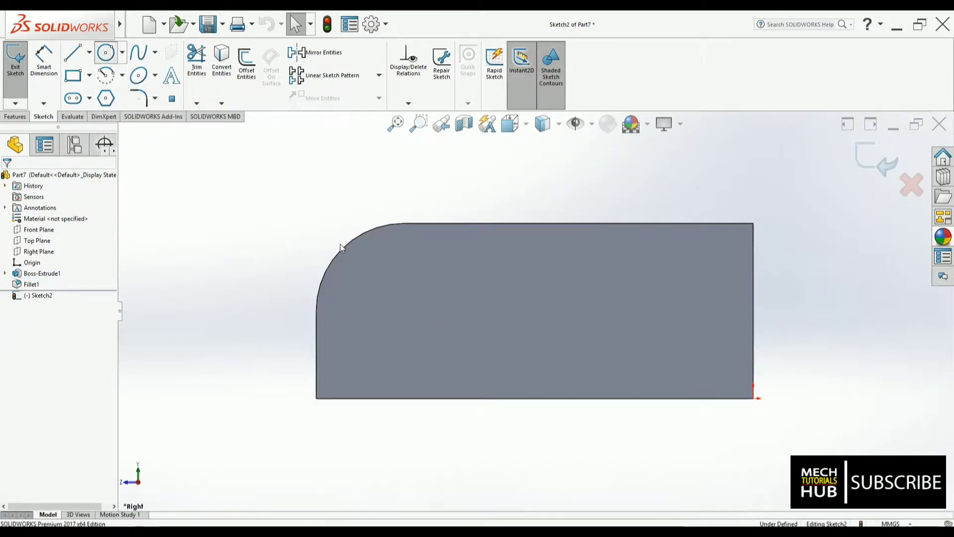
left_click(404, 311)
left_click(422, 326)
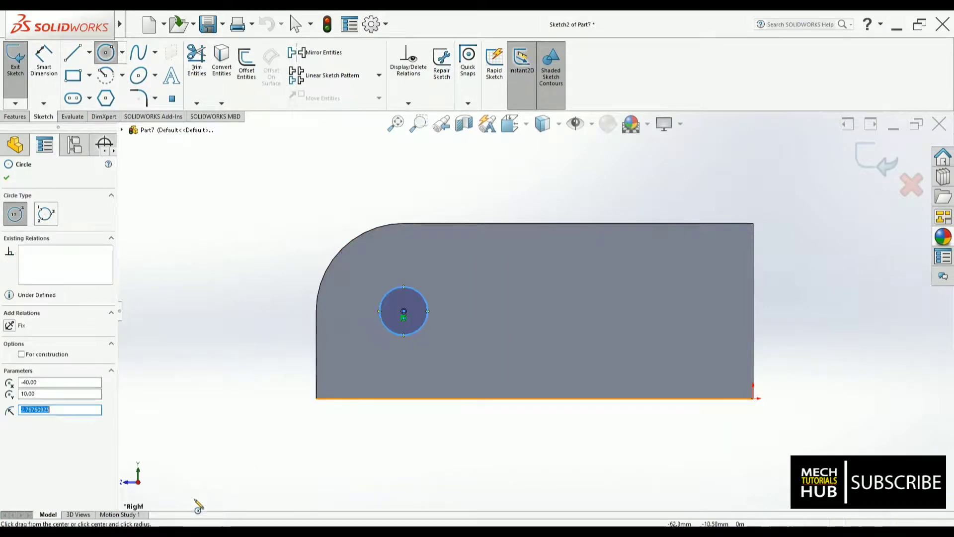
Check the hole size in the reference drawing and dimension the circle's diameter as 20 mm
key("alt+Tab")
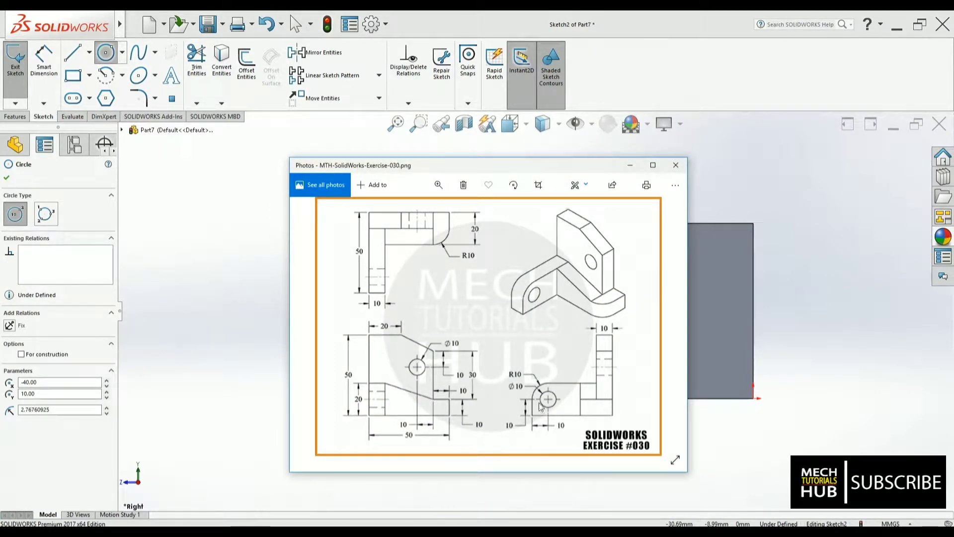
key("alt+Tab")
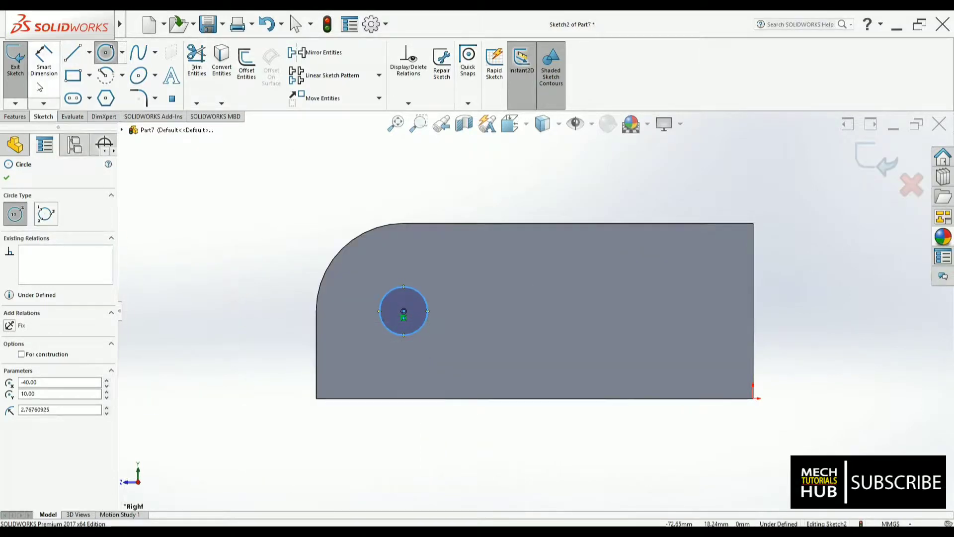
left_click(39, 72)
left_click(426, 327)
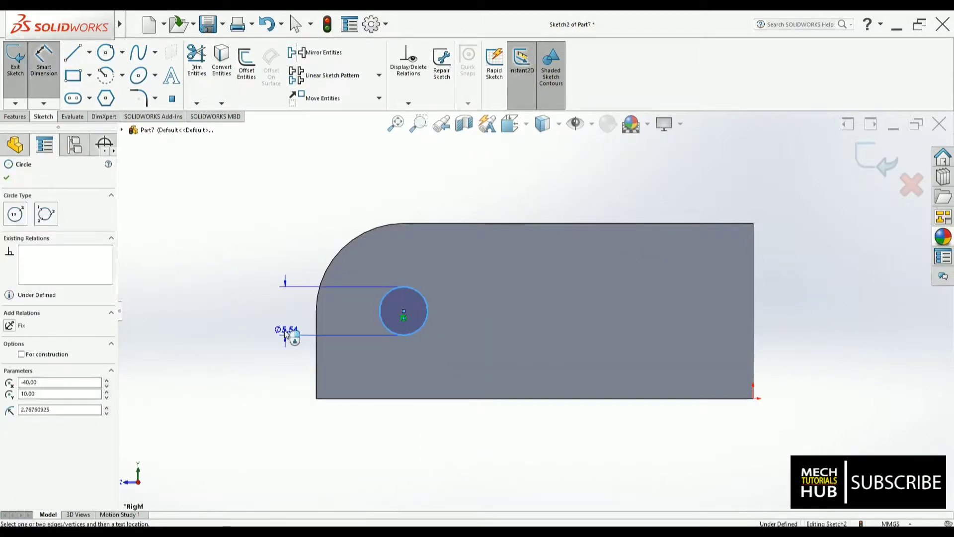
left_click(286, 333)
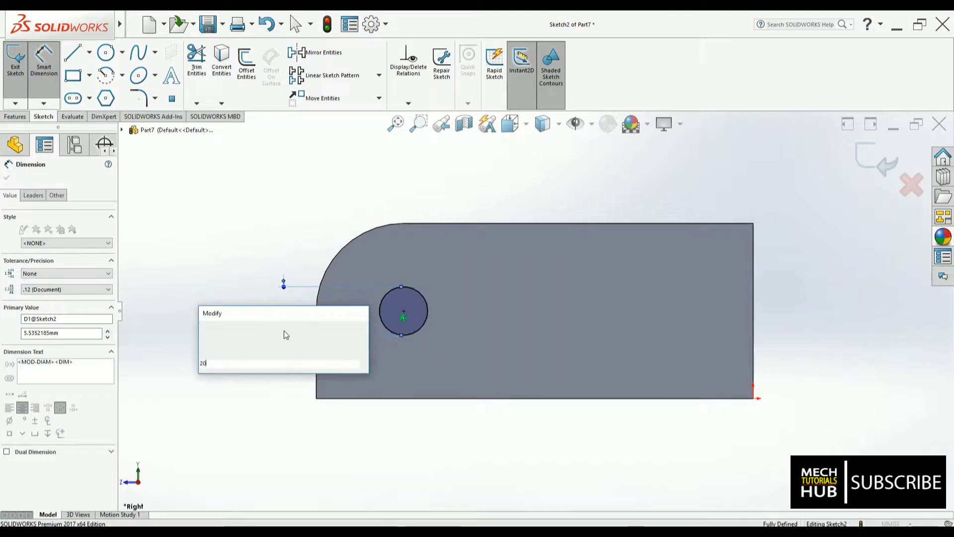
key("Return")
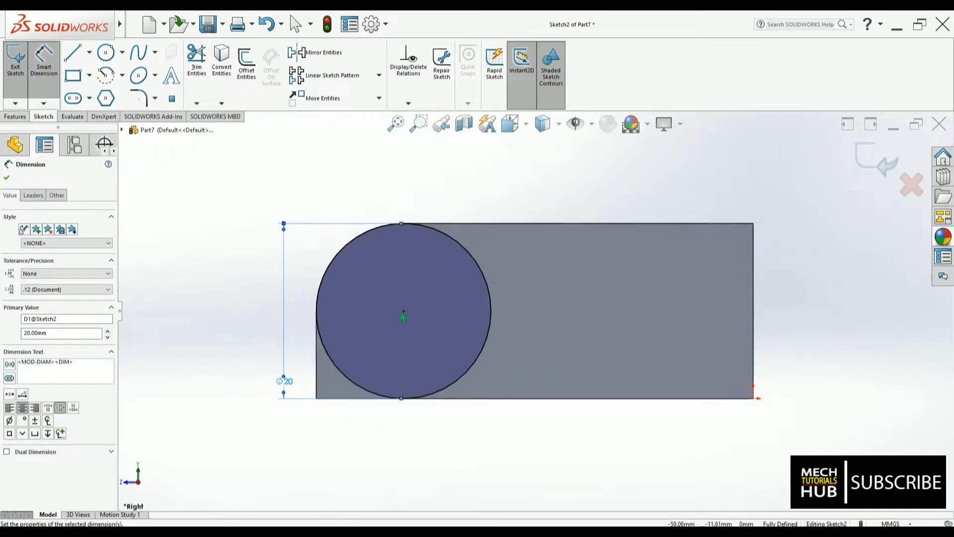
Recheck the hole callout in the reference drawing and change the circle's diameter to 10 mm
key("alt+Tab")
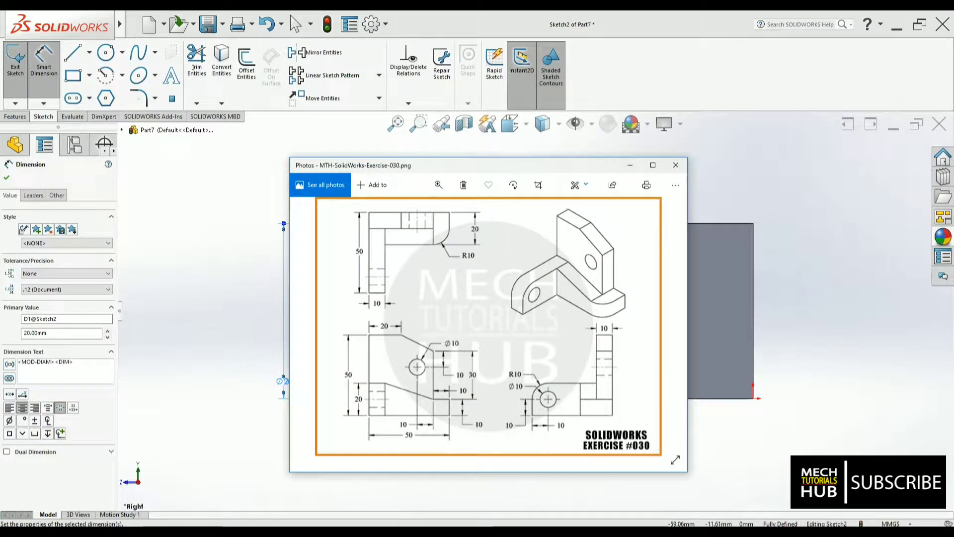
key("alt+Tab")
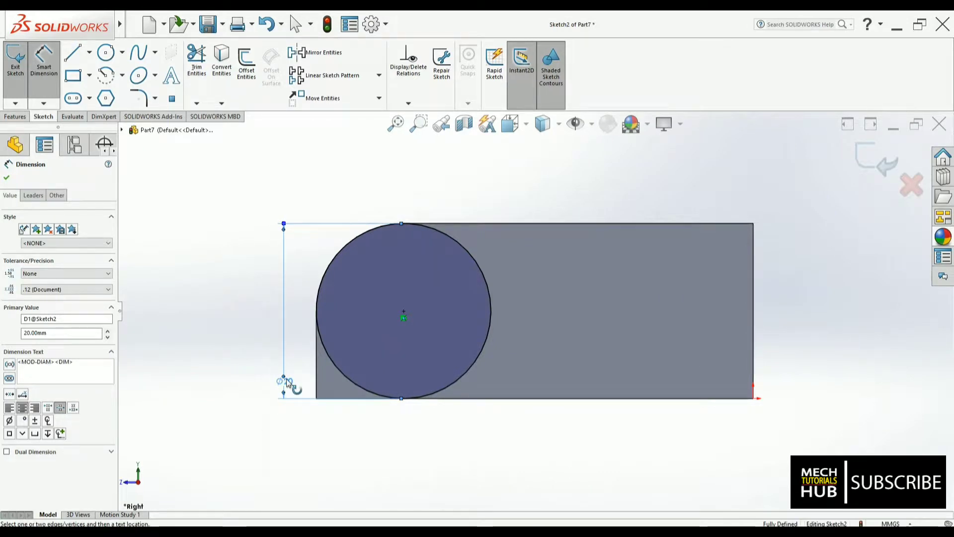
double_click(287, 381)
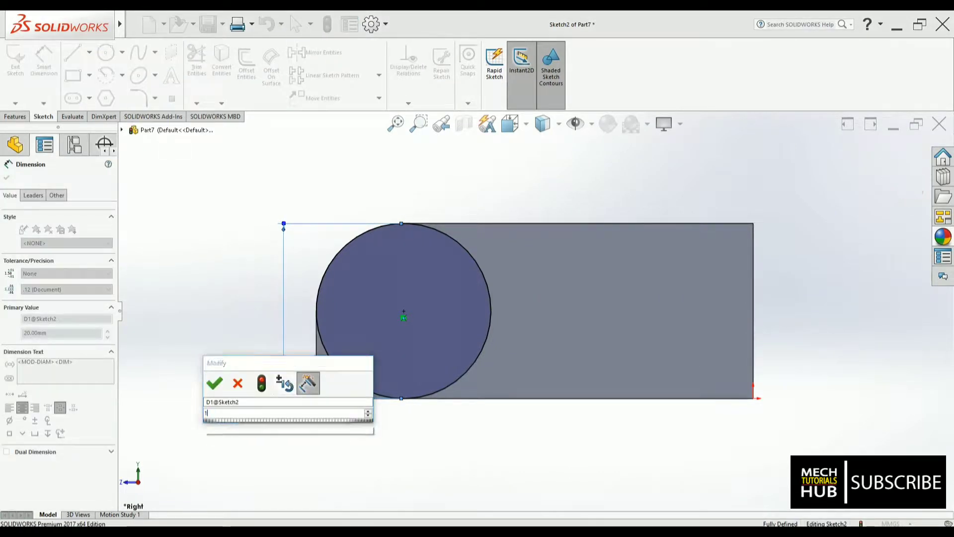
key("Return")
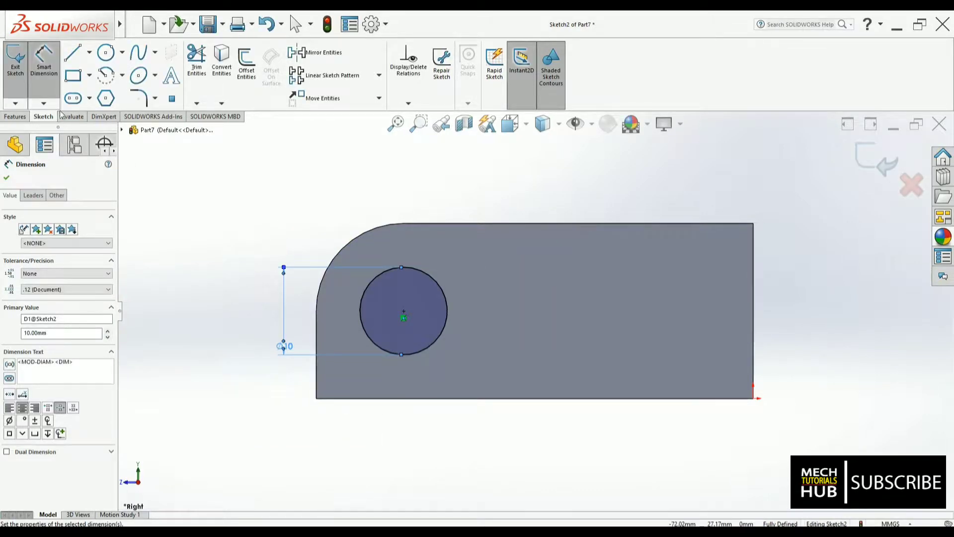
Finish the circle sketch and cut-extrude it through the block as a 20 mm blind cut
left_click(18, 79)
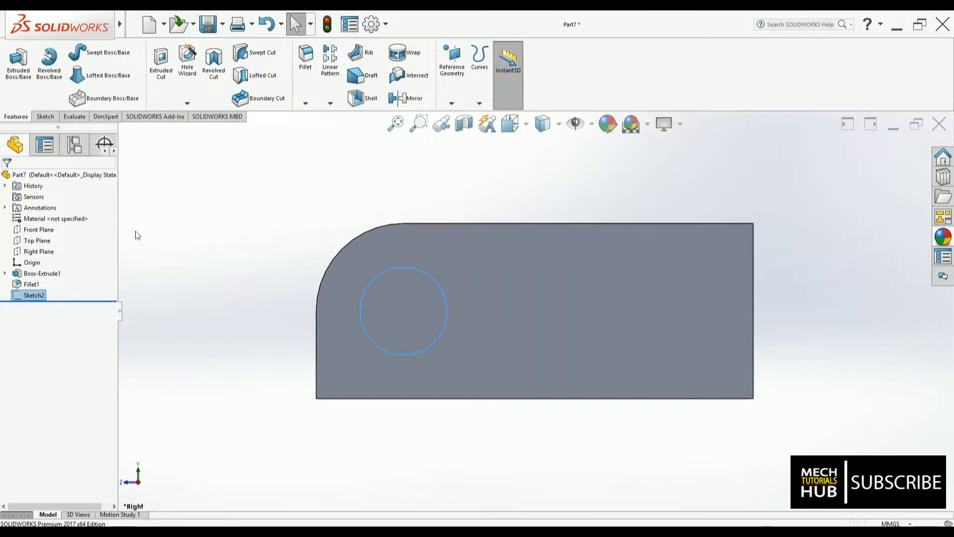
left_click(157, 82)
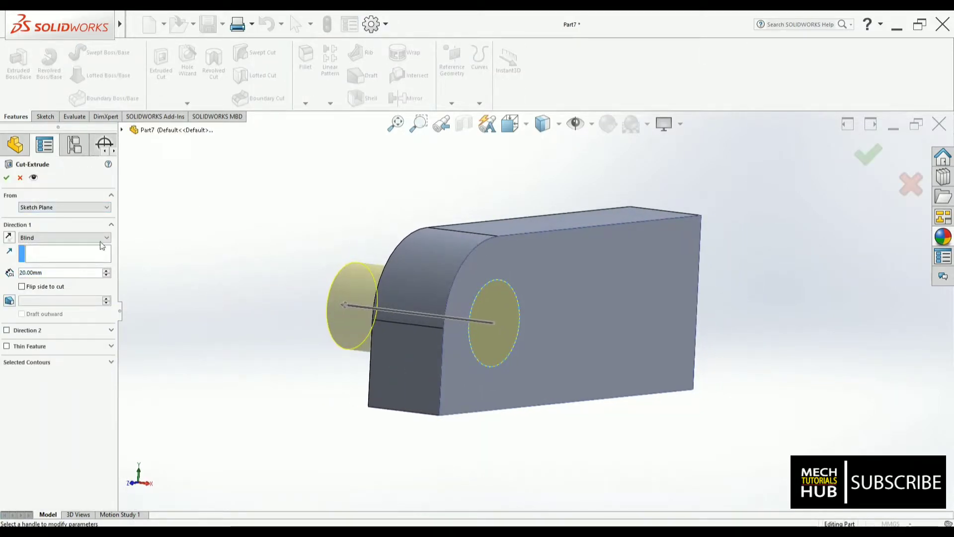
left_click(7, 178)
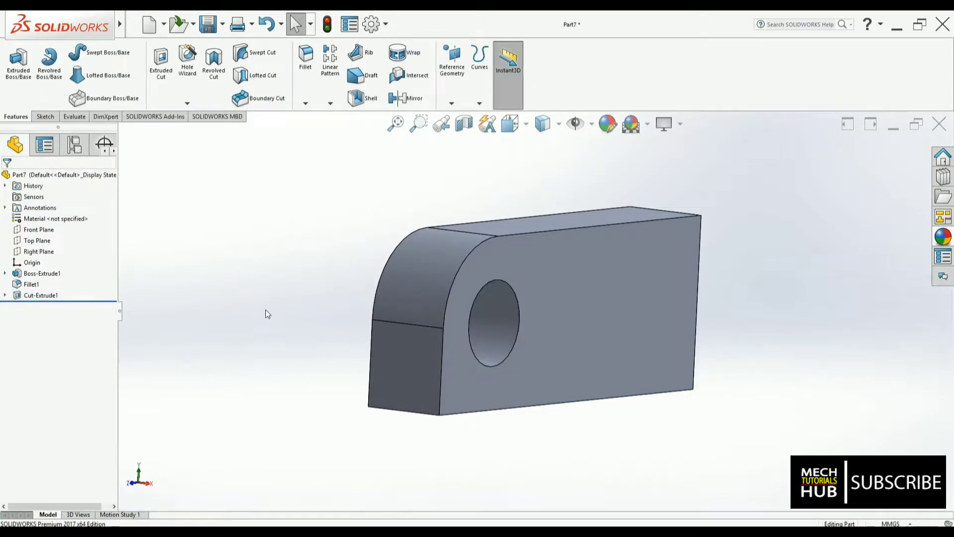
Study the reference drawing, start a sketch on the block's square end face opposite the rounded end, and view it from the front
mouse_move(267, 313)
middle_mouse_down()
mouse_move(294, 341)
mouse_move(286, 336)
middle_mouse_up()
left_click(219, 532)
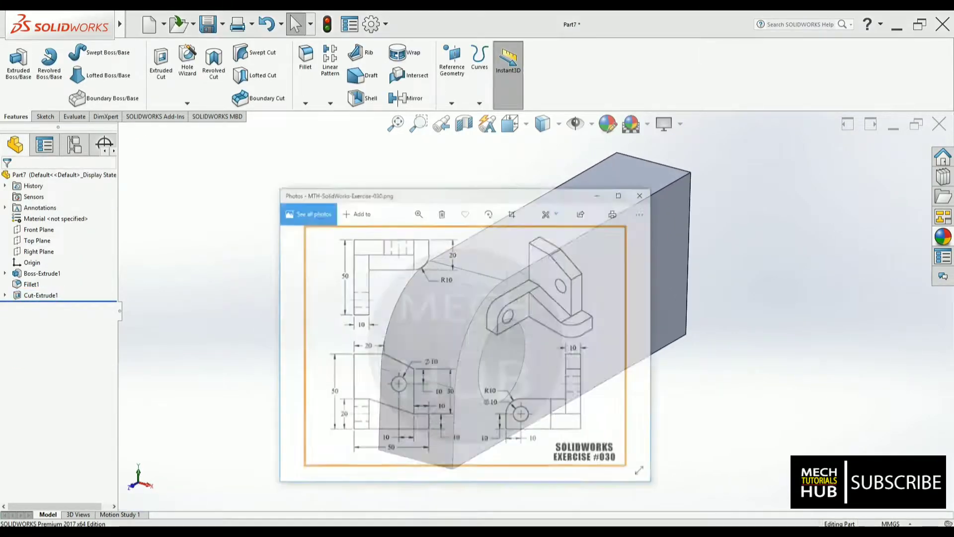
scroll(512, 346, "up", 1)
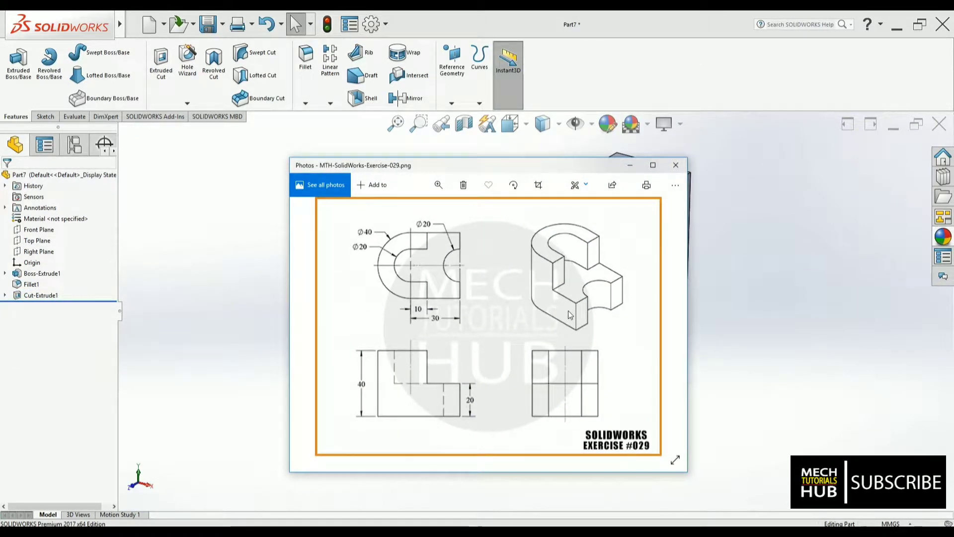
scroll(570, 315, "down", 1)
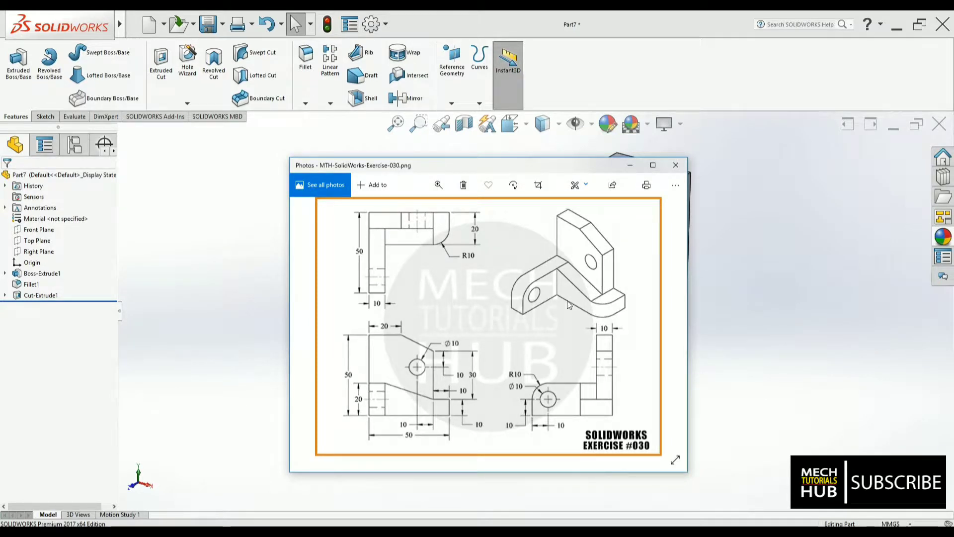
left_click(695, 278)
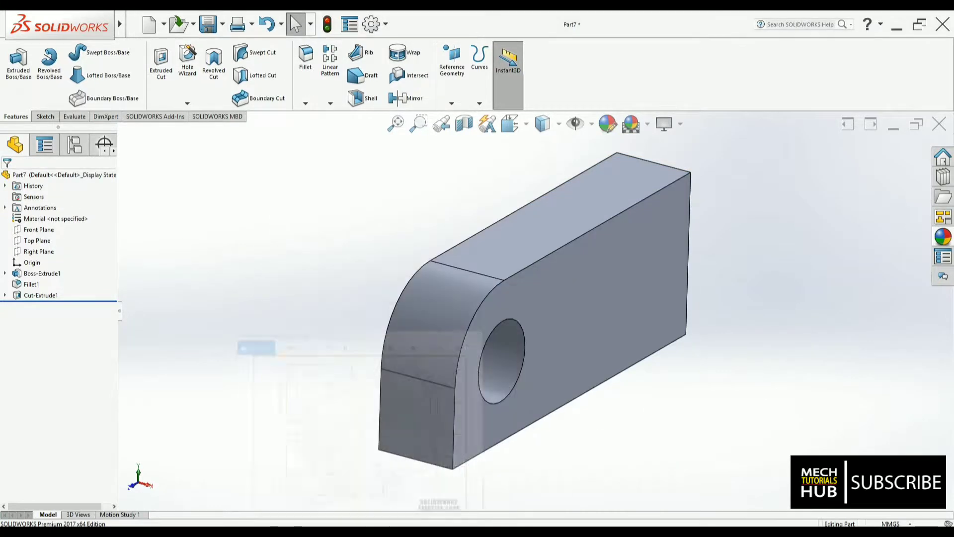
middle_click_drag(704, 336, 639, 330)
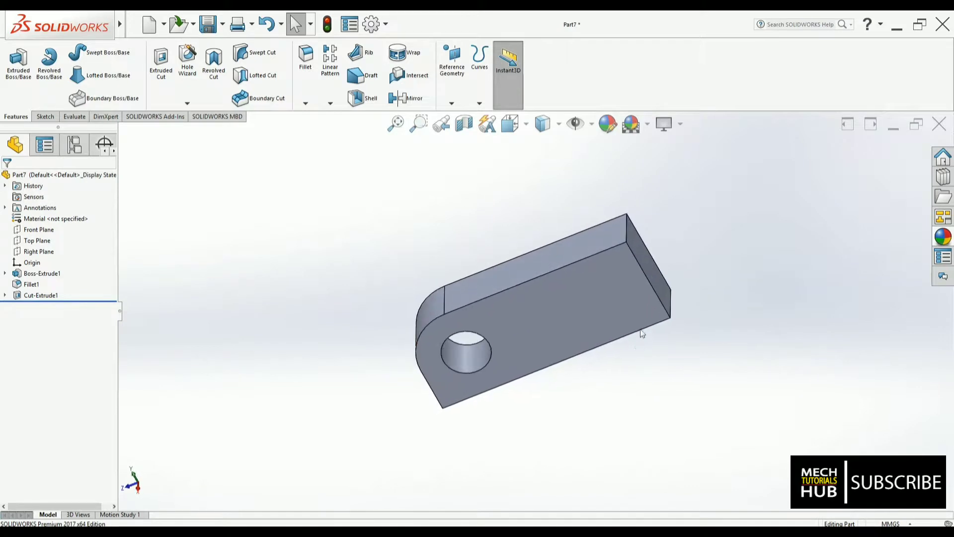
left_click(668, 275)
left_click(699, 247)
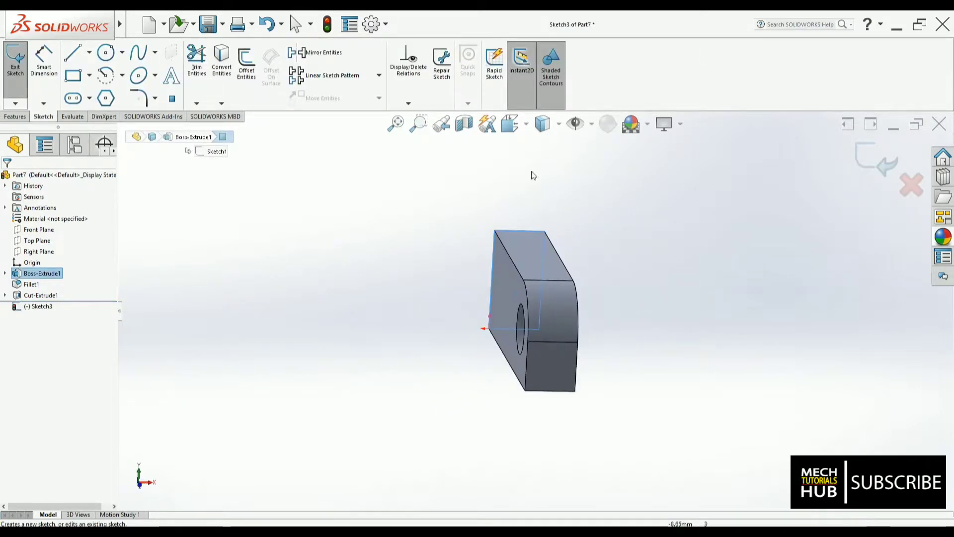
left_click(509, 123)
left_click(572, 341)
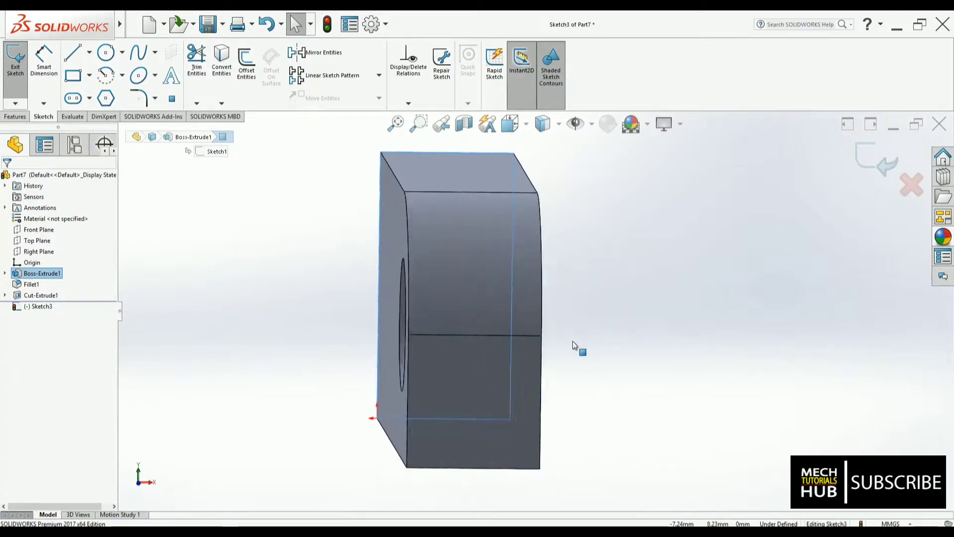
left_click(686, 377)
scroll(695, 348, "up", 2)
scroll(726, 293, "down", 2)
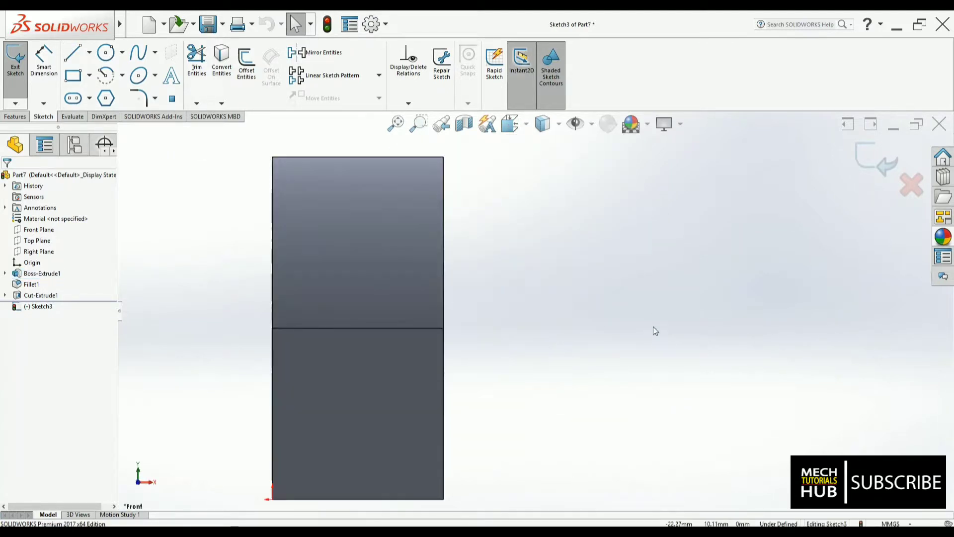
scroll(652, 327, "up", 2)
Check the drawing and sketch a closed tapered arm profile beside the block's side edge, about 26.5 mm long and 11 mm high at its outer end
left_click(272, 532)
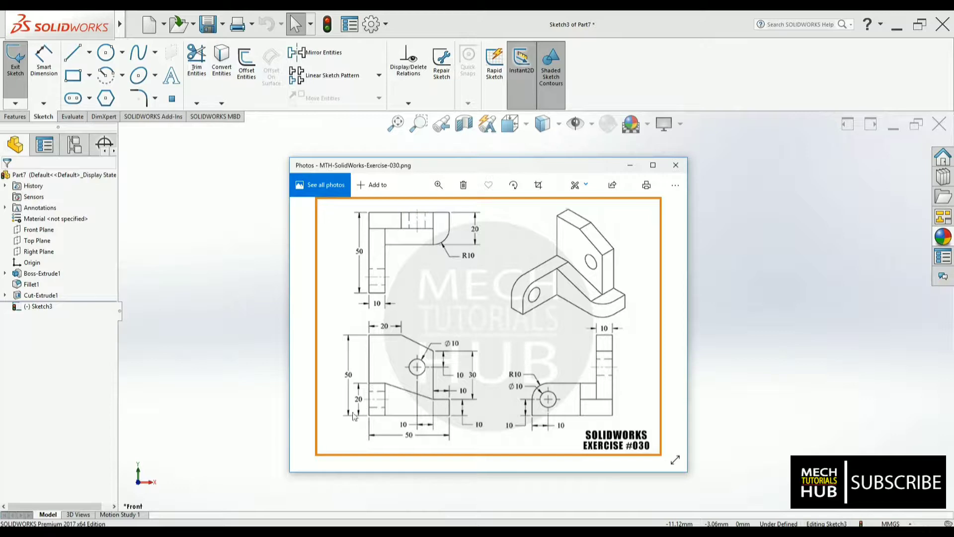
left_click(272, 531)
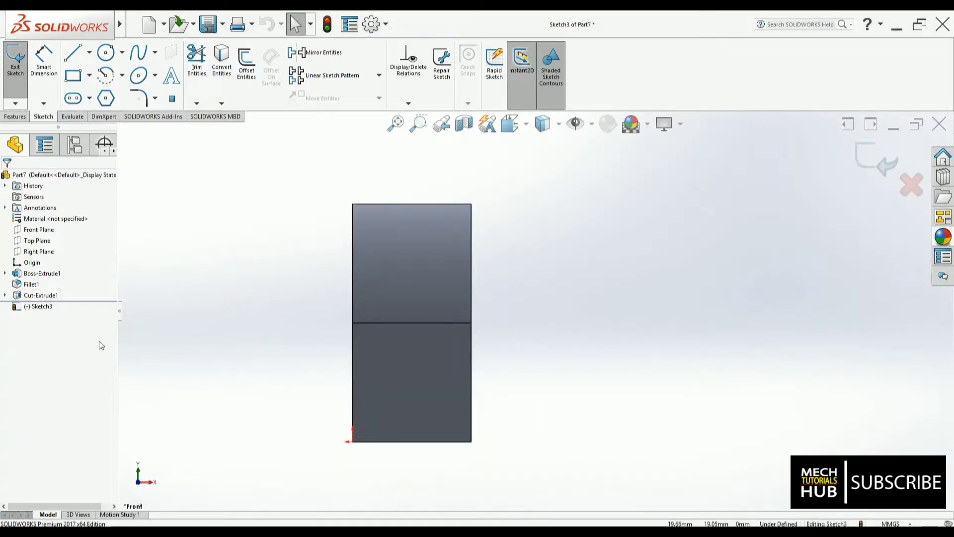
left_click(73, 52)
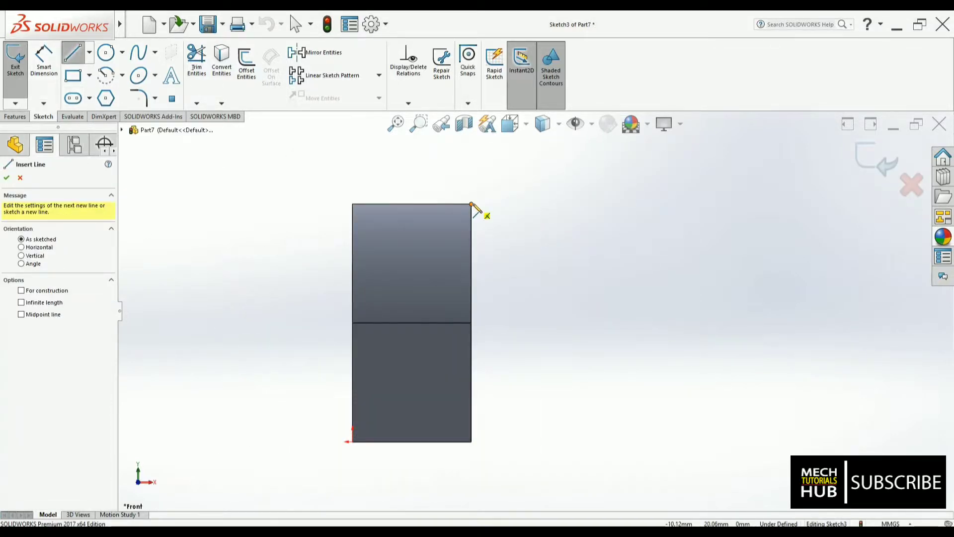
left_click(471, 204)
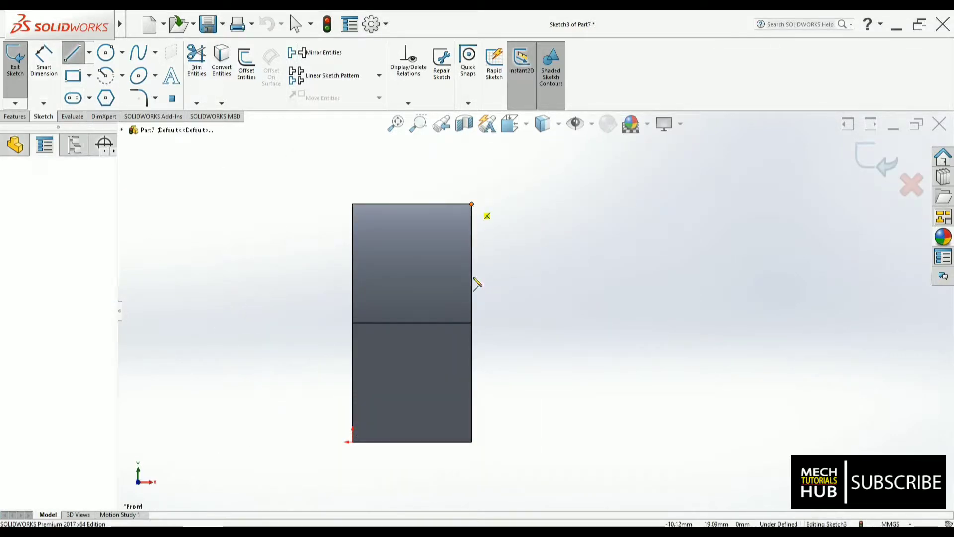
left_click(471, 441)
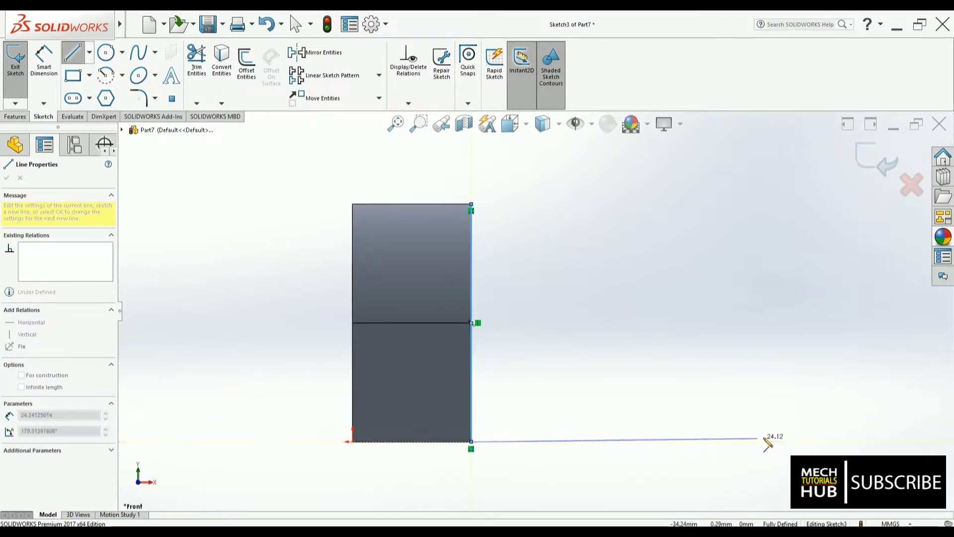
left_click(786, 441)
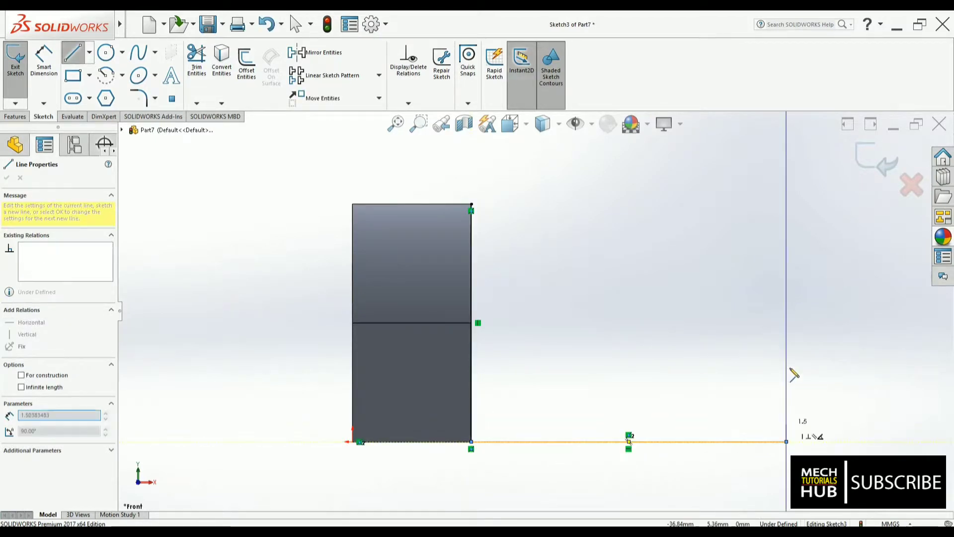
left_click(785, 310)
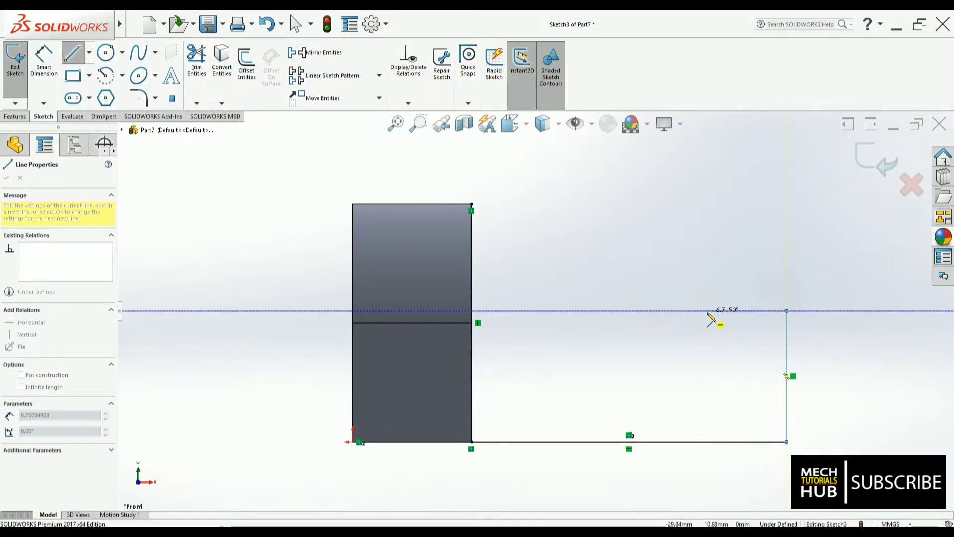
left_click(708, 311)
left_click(472, 204)
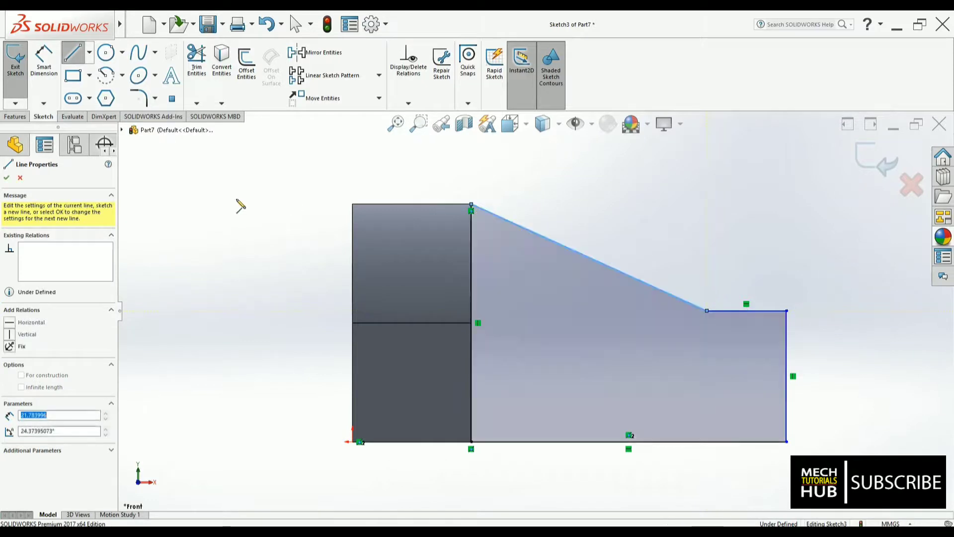
right_click(238, 198)
left_click(254, 205)
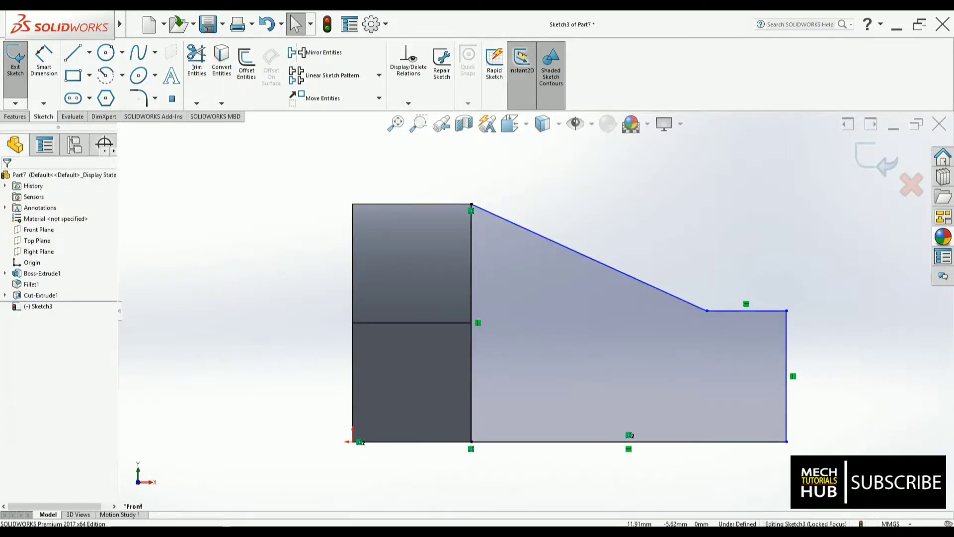
Check the arm's size in the reference drawing and dimension the profile's bottom line as 40 mm
left_click(290, 531)
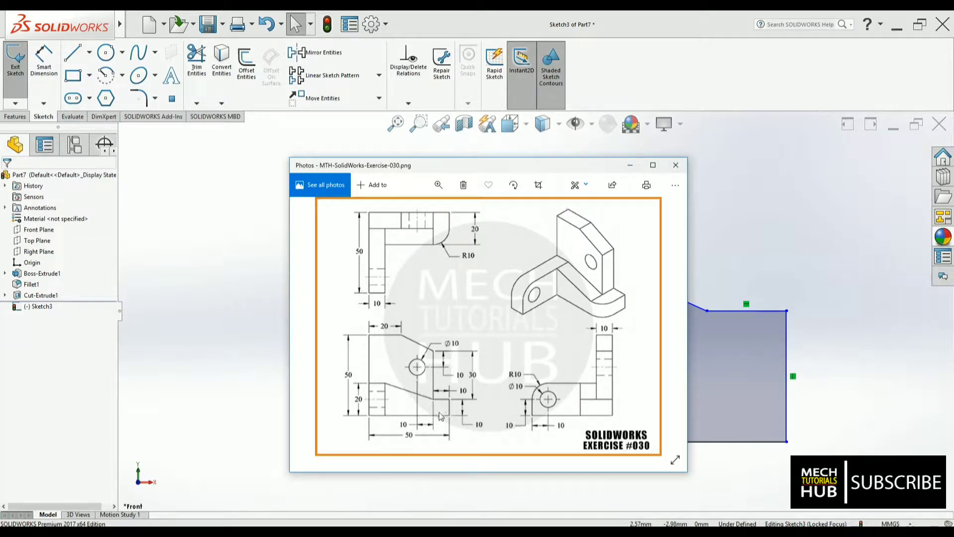
left_click(171, 392)
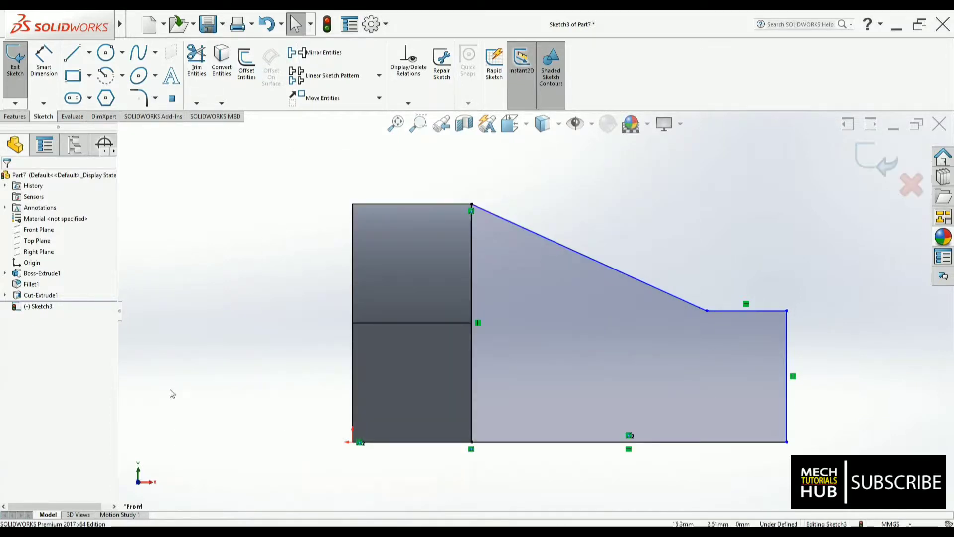
left_click(44, 59)
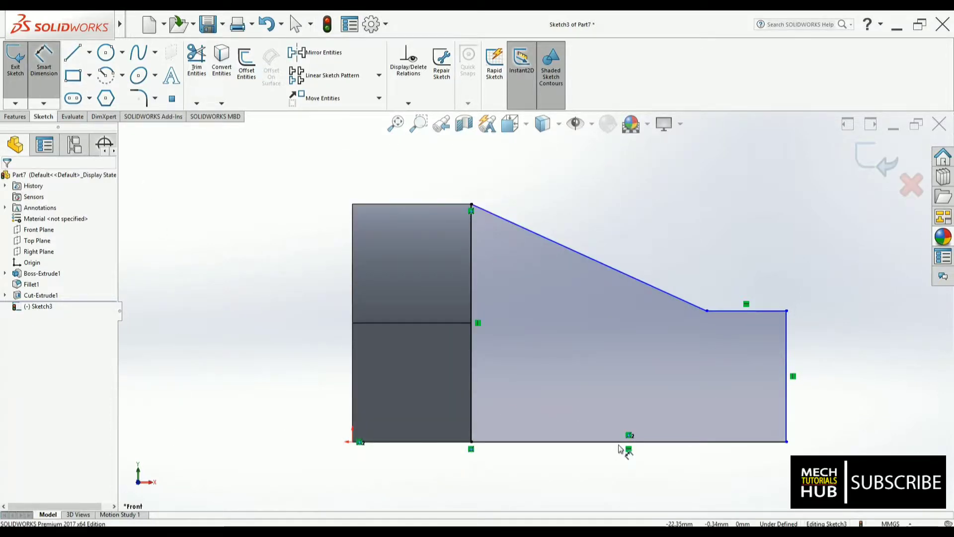
left_click(626, 442)
left_click(627, 470)
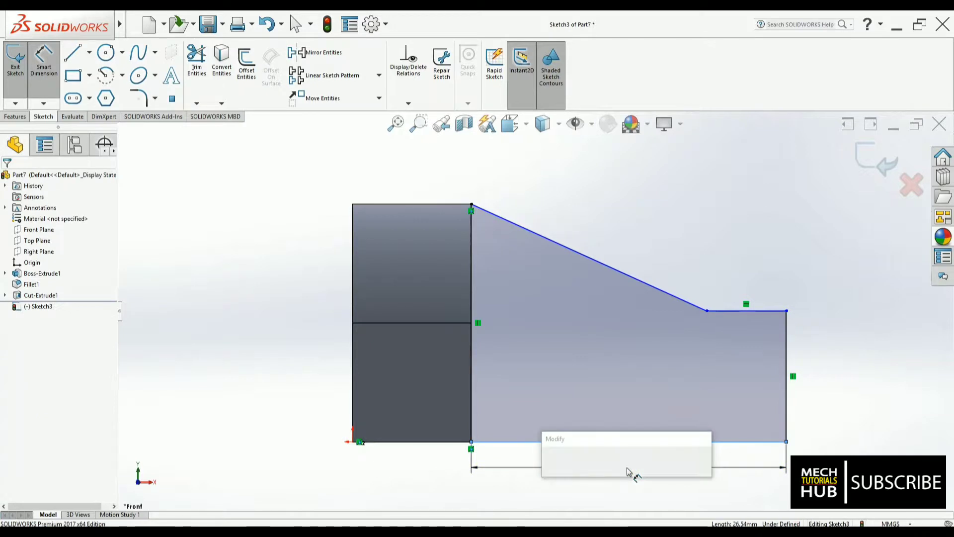
type("40")
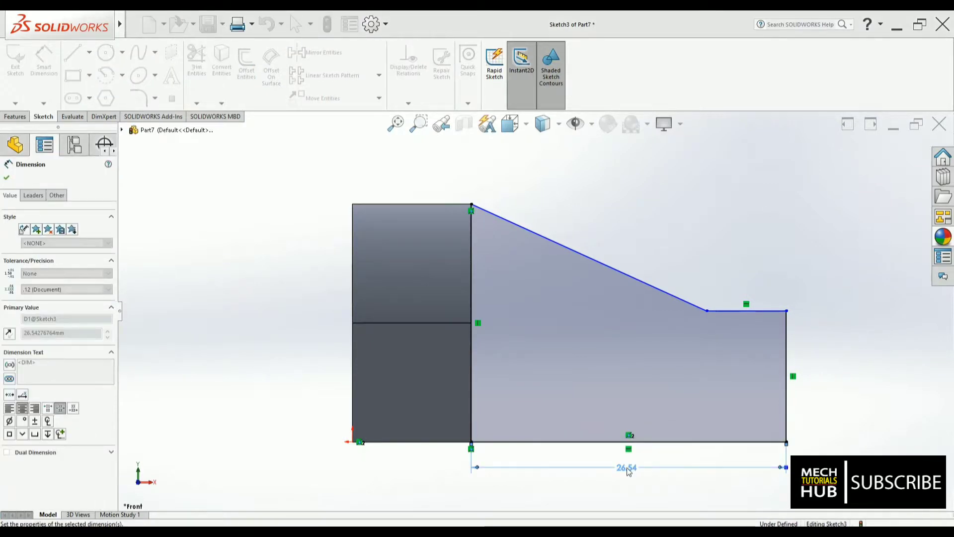
key("Return")
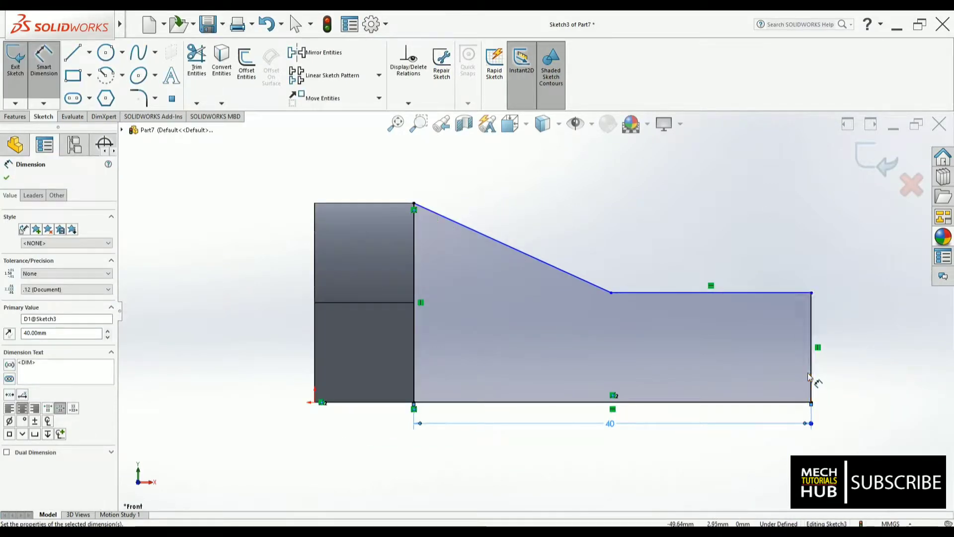
Dimension the profile's outer vertical line as 10 mm and its short upper horizontal line as 10 mm
left_click(812, 376)
left_click(841, 359)
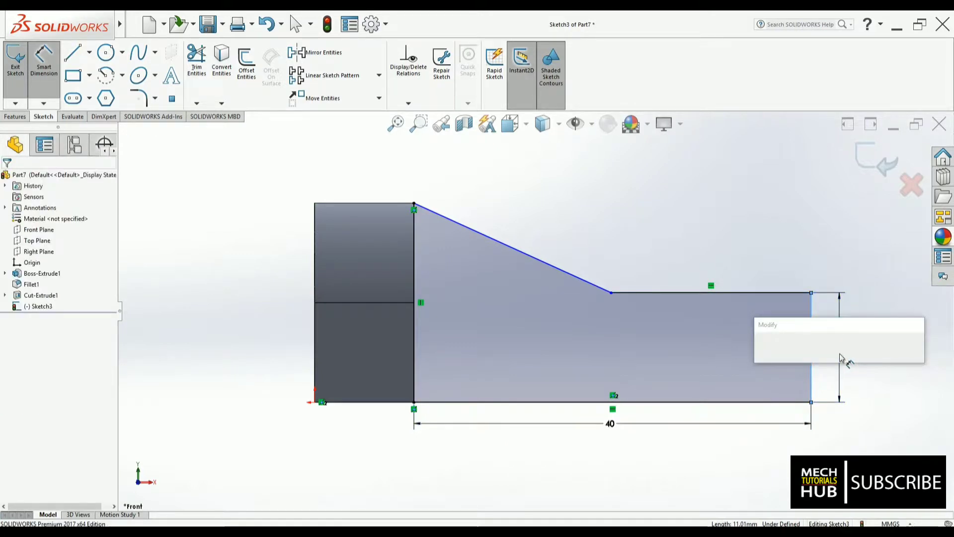
key("Return")
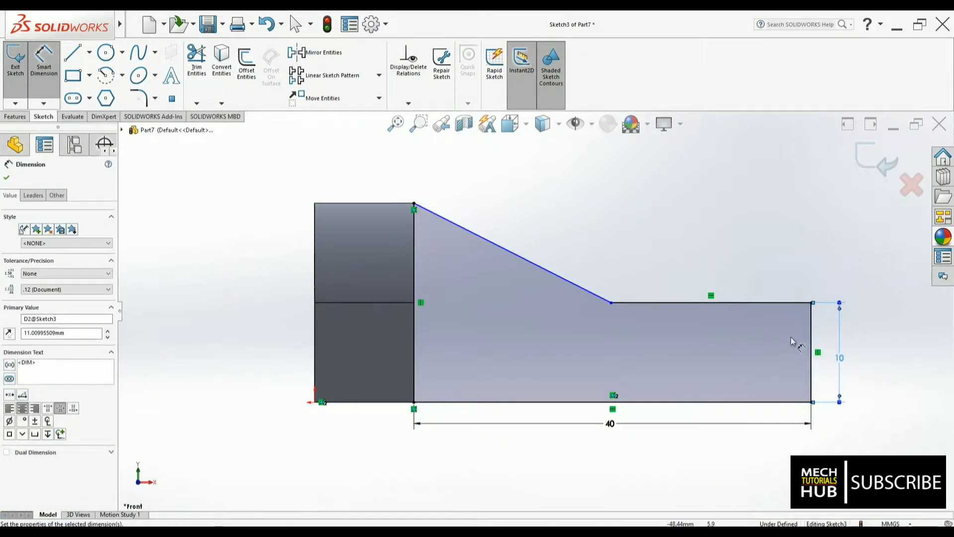
left_click(765, 302)
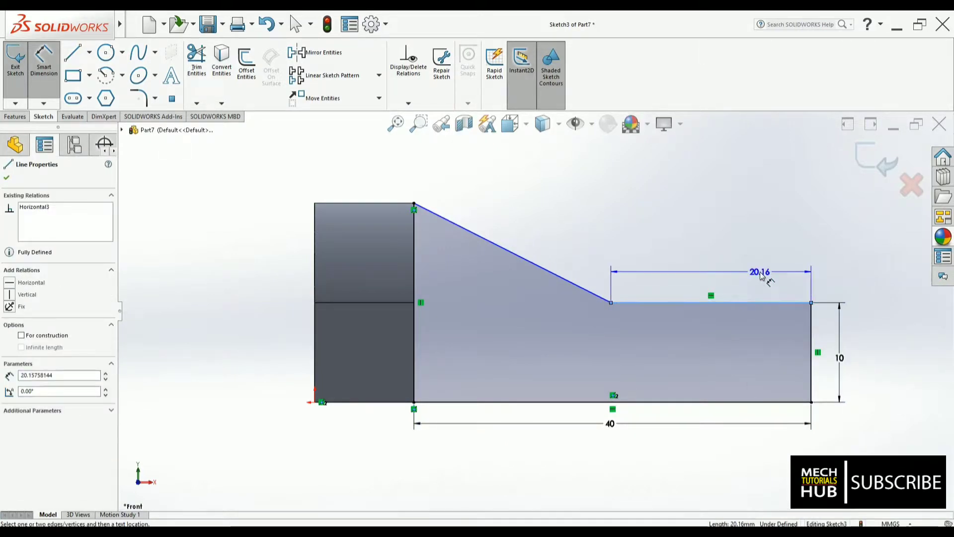
left_click(763, 277)
type("10")
key("Return")
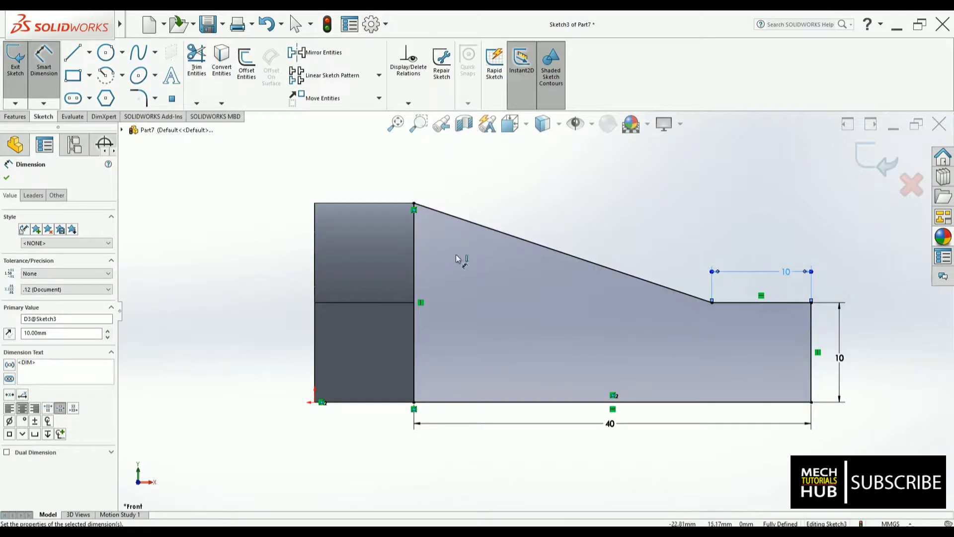
middle_click_drag(649, 356, 622, 378)
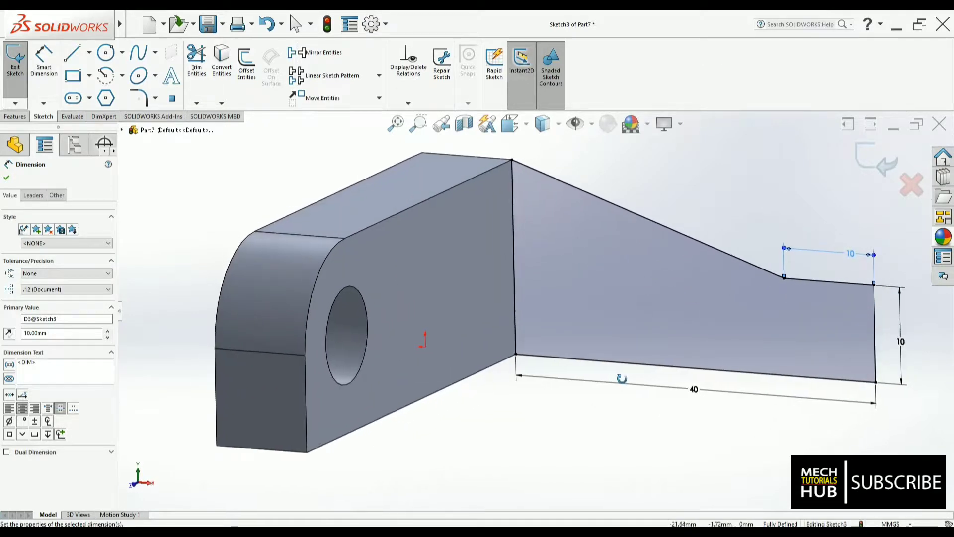
Extrude the tapered arm profile 20 mm in the reversed direction, toward the rounded end of the block, merged with the body
scroll(621, 378, "up", 3)
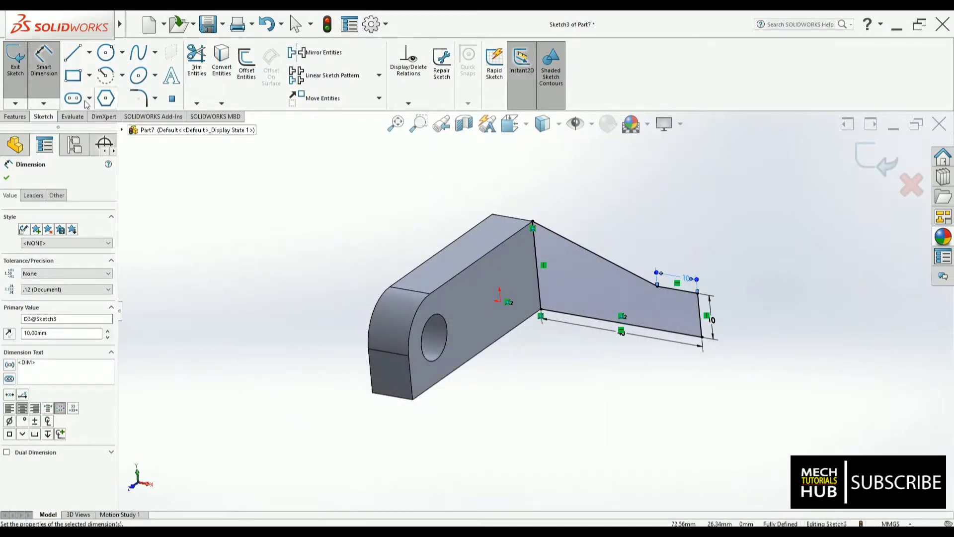
left_click(865, 160)
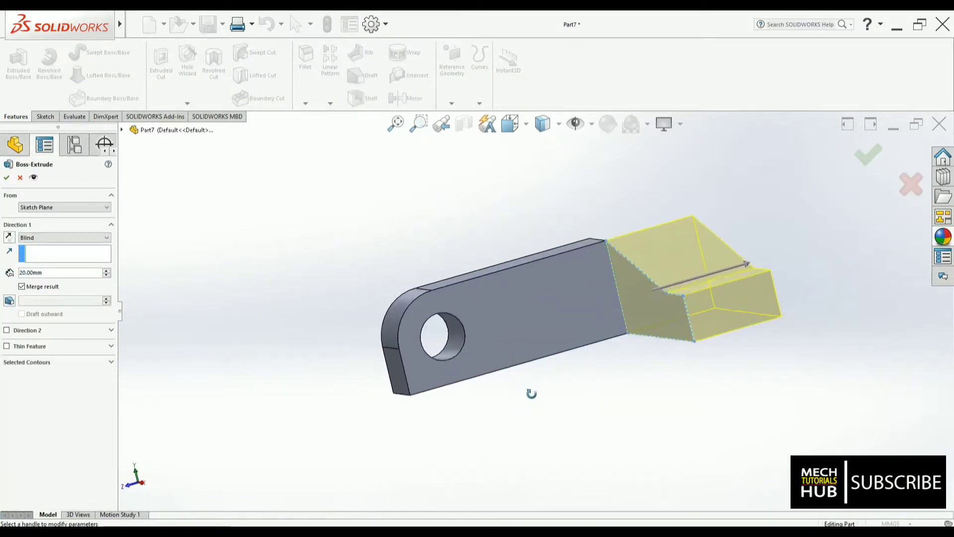
left_click(10, 239)
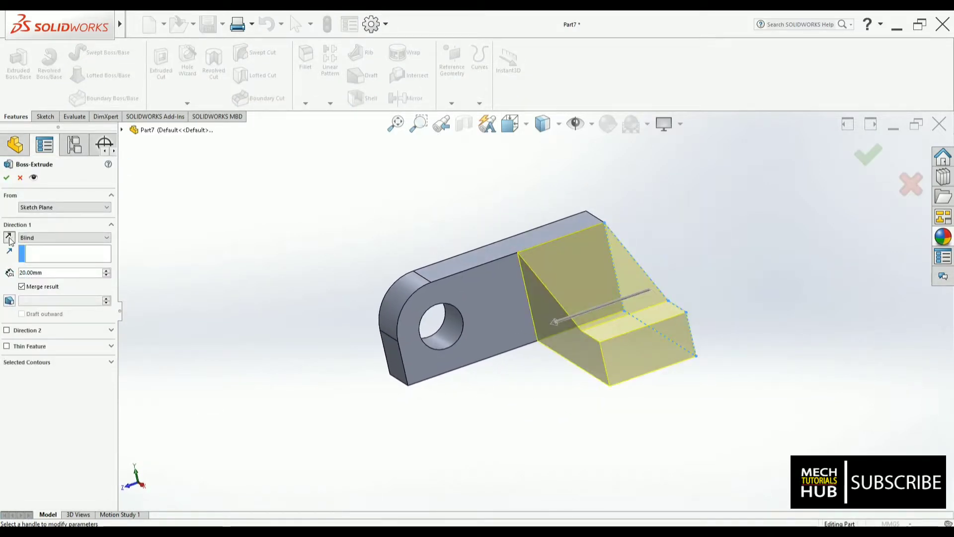
left_click(5, 177)
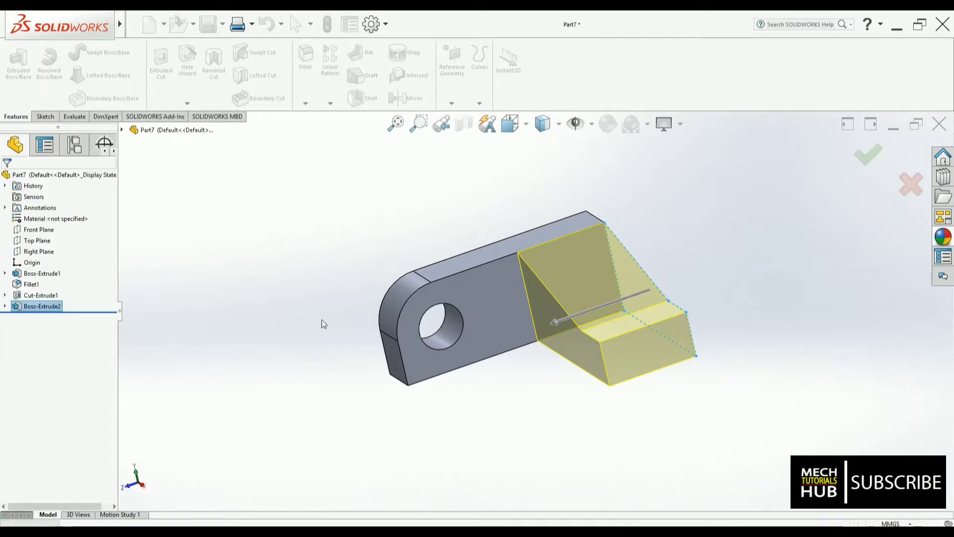
Check the reference drawing and fillet the vertical corner edge at the arm's free end, on the rounded block's side, with a 10 mm radius
middle_click_drag(315, 273, 337, 267)
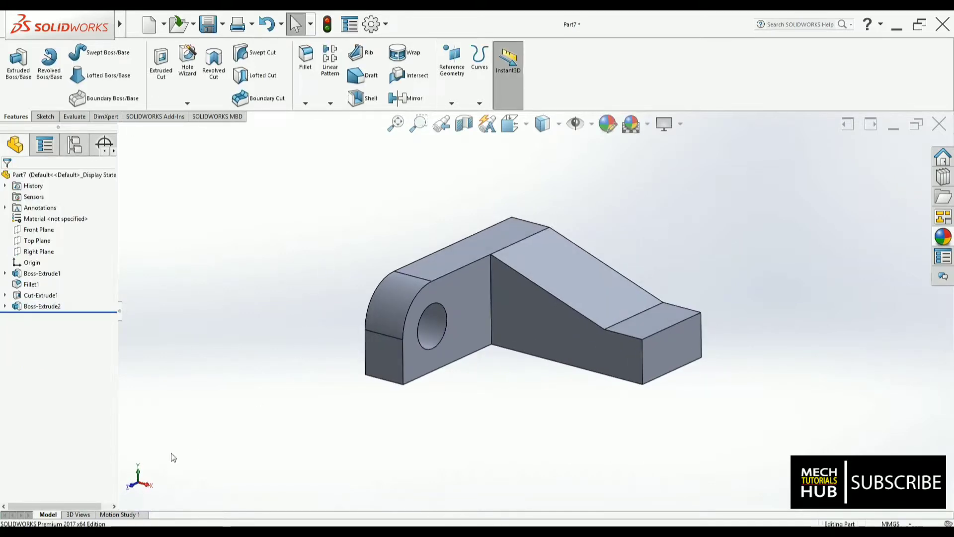
left_click(172, 531)
left_click(171, 532)
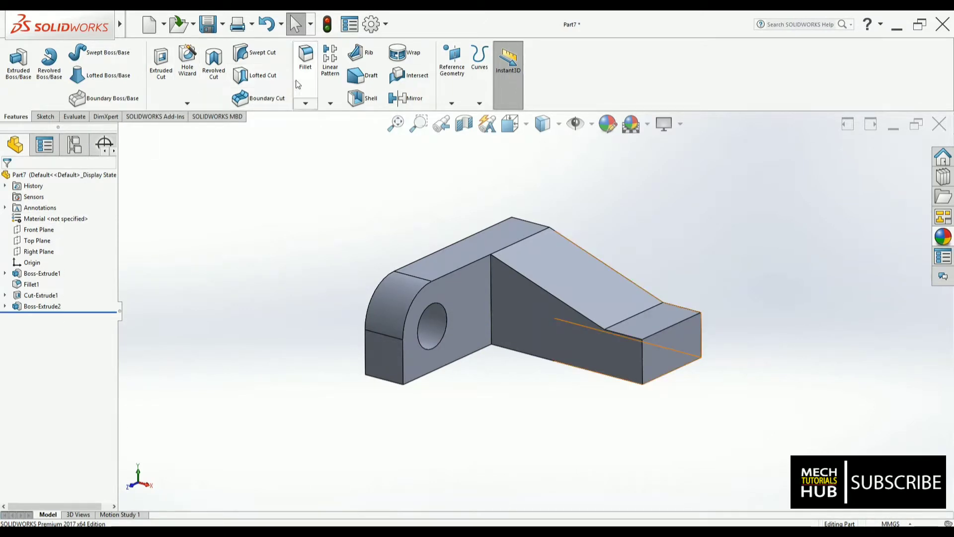
left_click(641, 362)
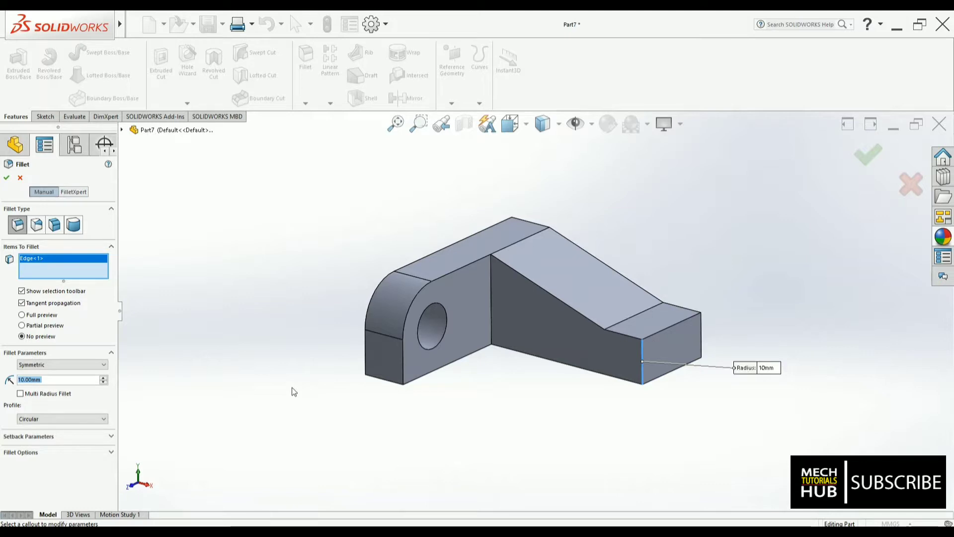
left_click(6, 177)
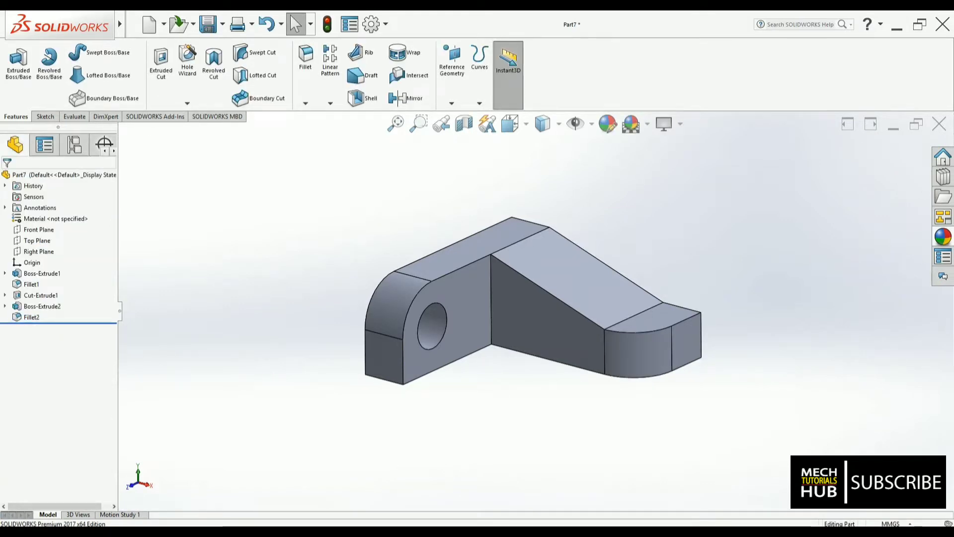
Check the upright plate in the reference drawing, start a sketch on the bracket's flat back face, and view it from the front
key("alt+Tab")
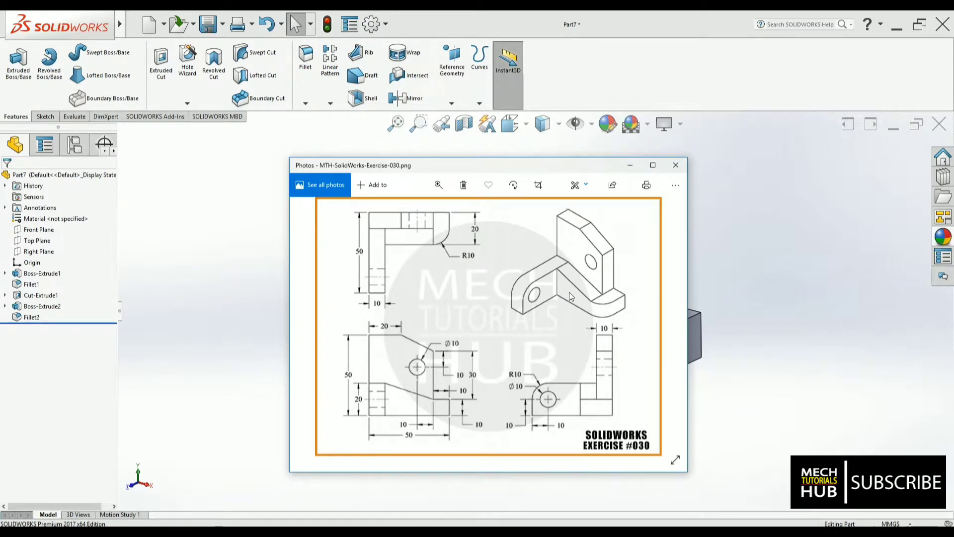
key("alt+Tab")
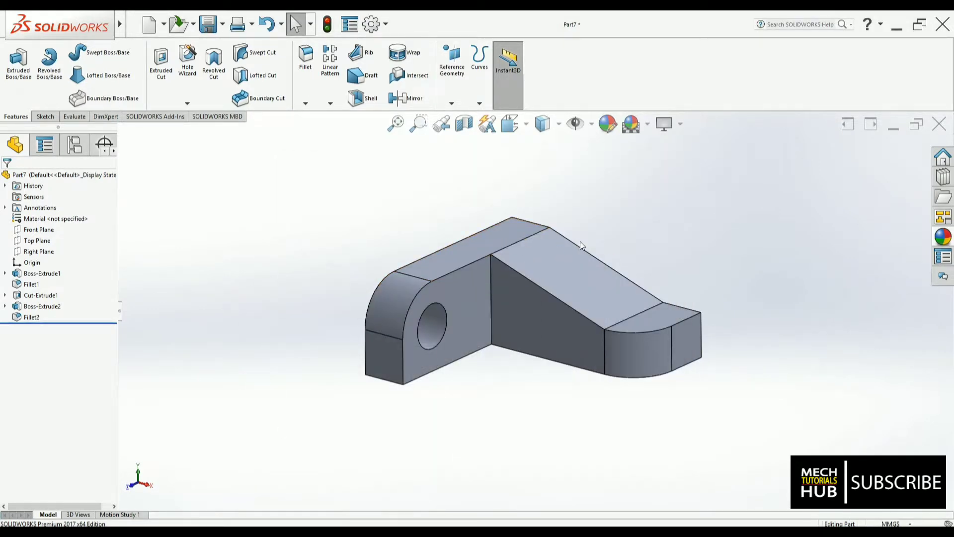
middle_click_drag(580, 241, 613, 297)
left_click(680, 265)
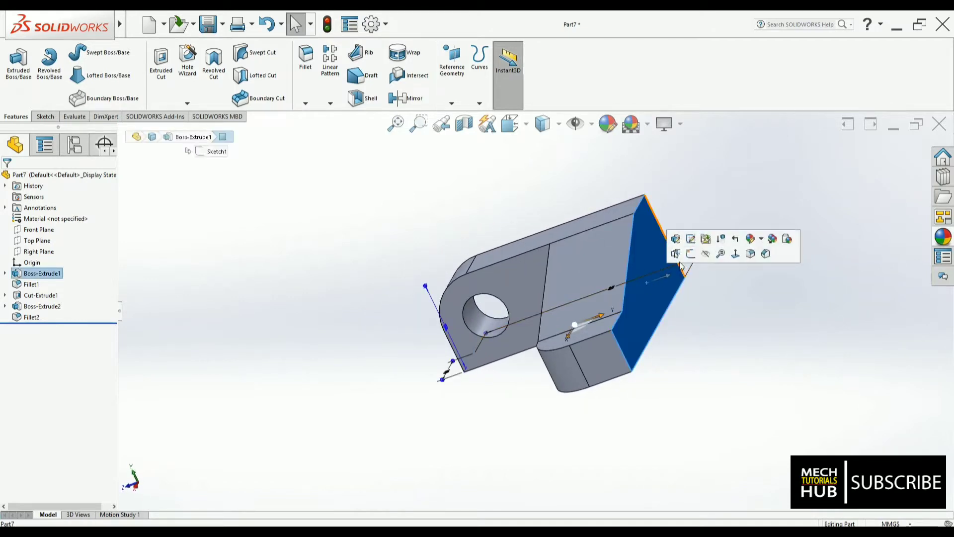
left_click(690, 253)
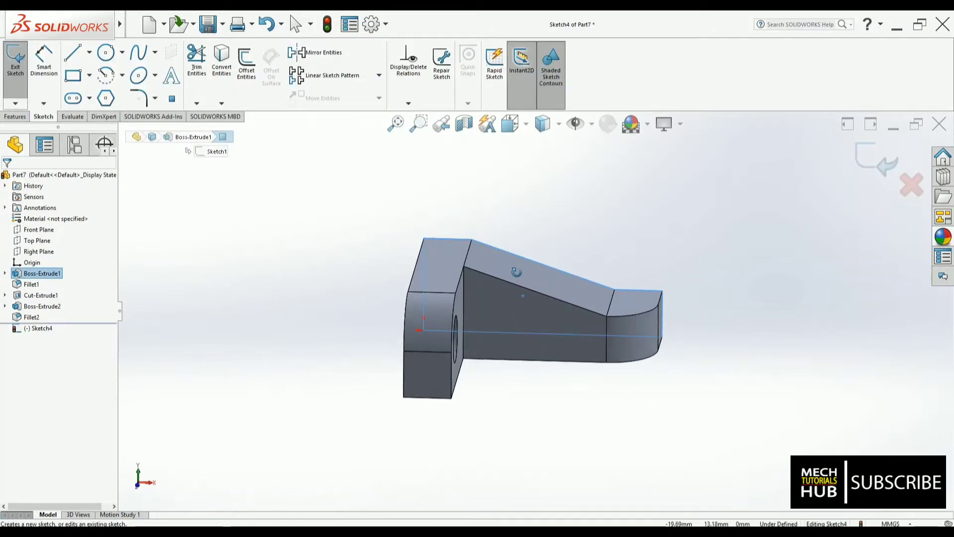
left_click(506, 127)
left_click(505, 333)
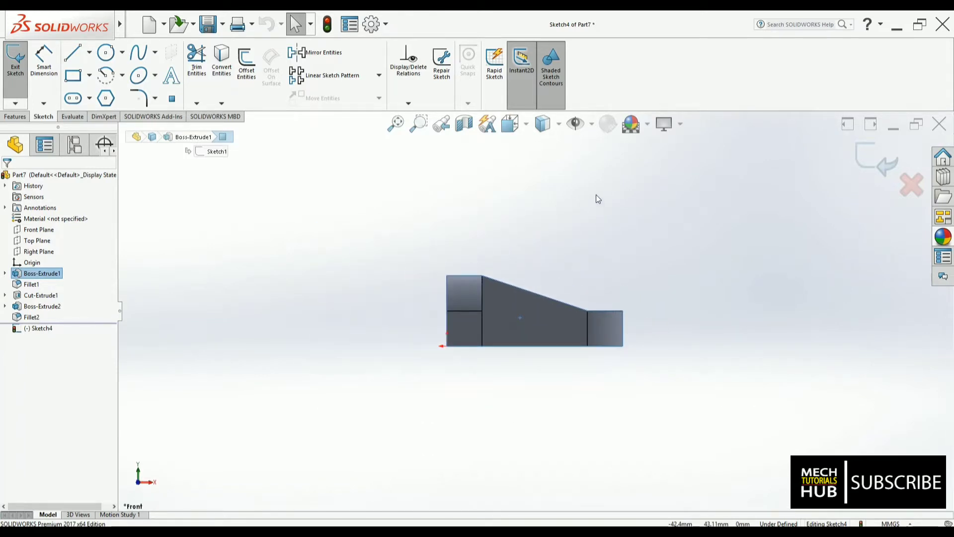
scroll(597, 199, "down", 3)
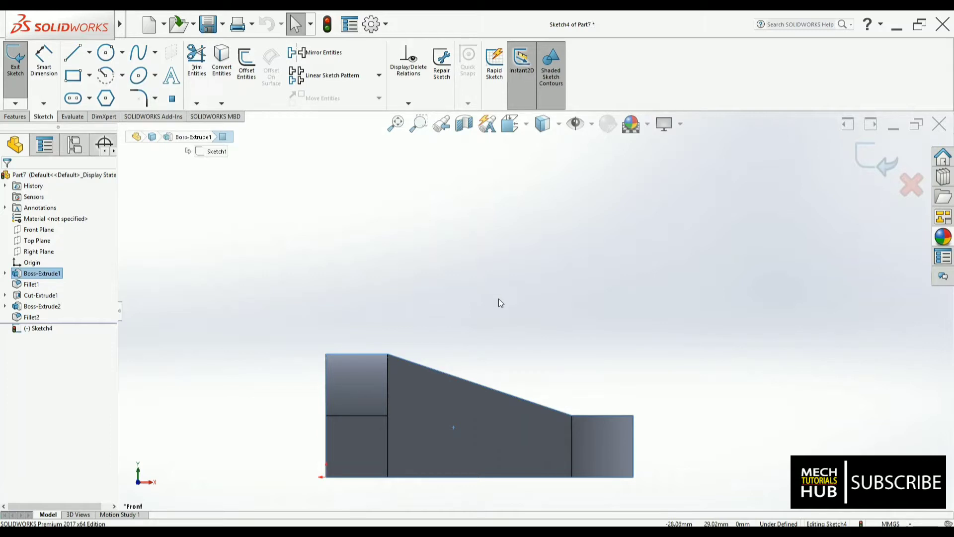
Sketch lines along the block's top edge and the arm's slope, and add a vertical line about 29.5 mm upward from the slope's lower end
left_click(79, 60)
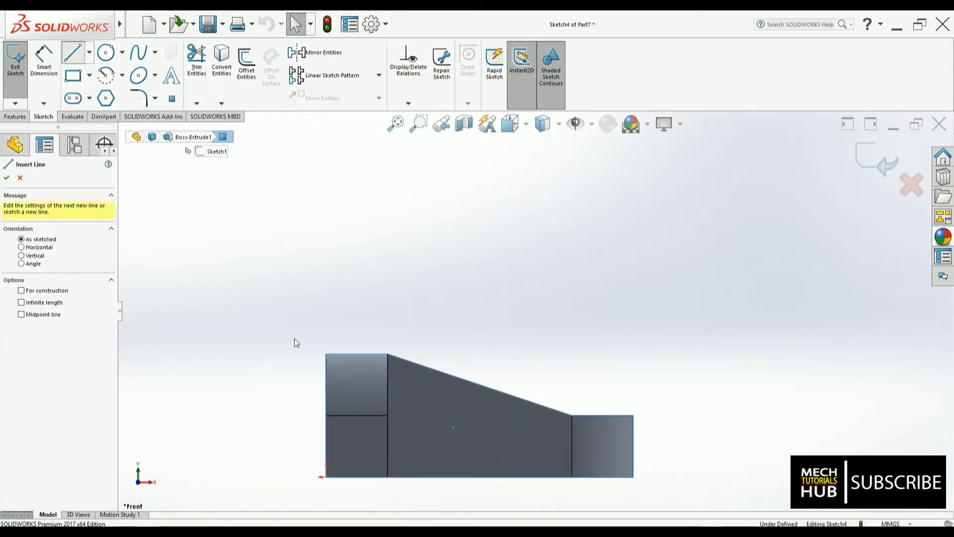
left_click(326, 353)
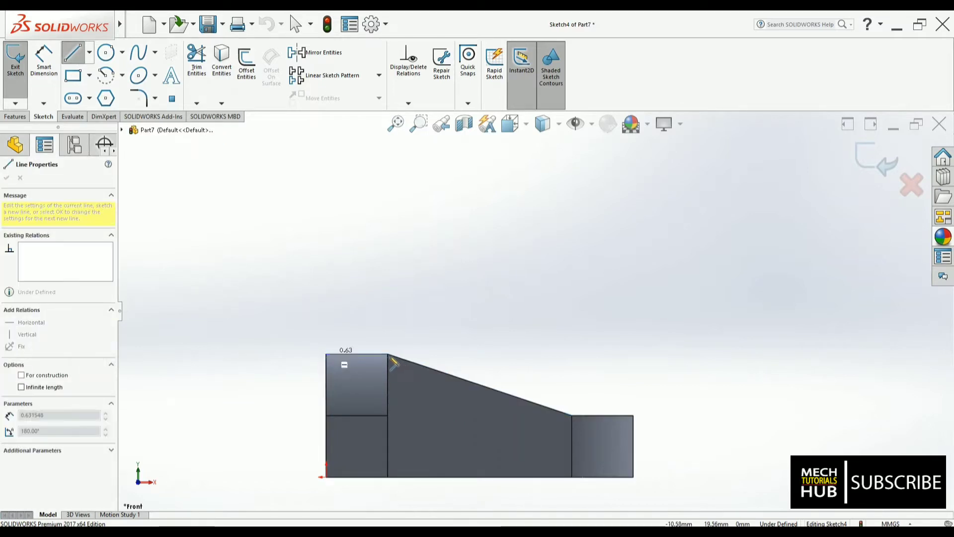
left_click(388, 354)
left_click(571, 414)
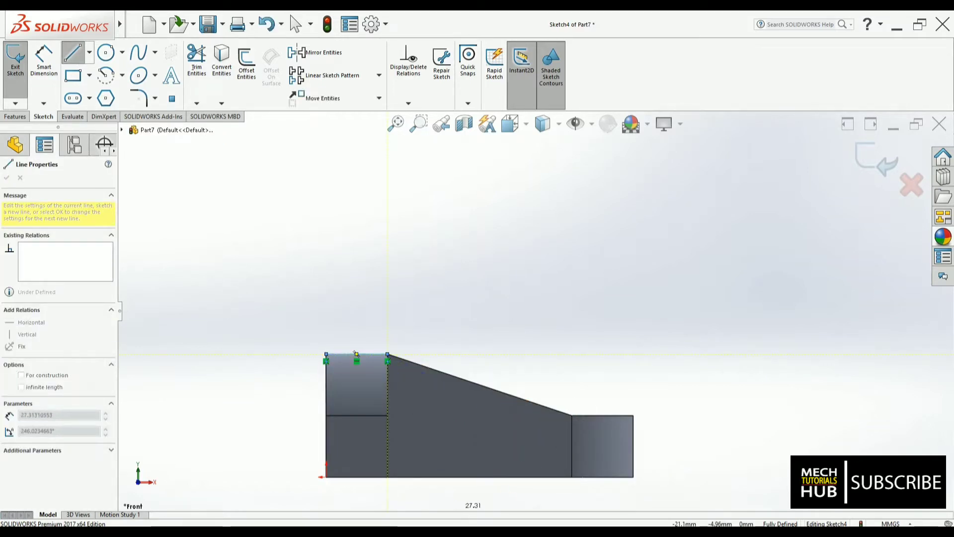
key("alt+Tab")
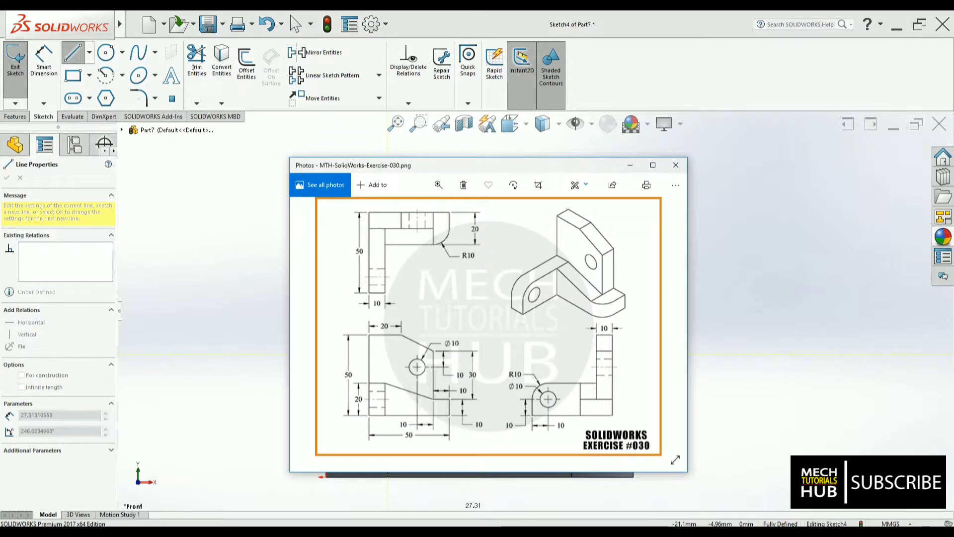
key("alt+Tab")
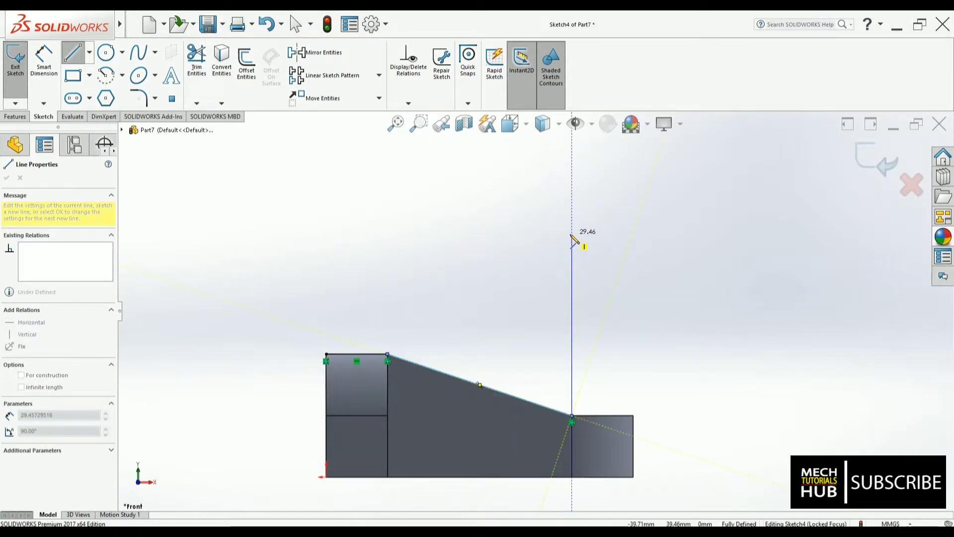
left_click(571, 235)
right_click(536, 268)
left_click(541, 263)
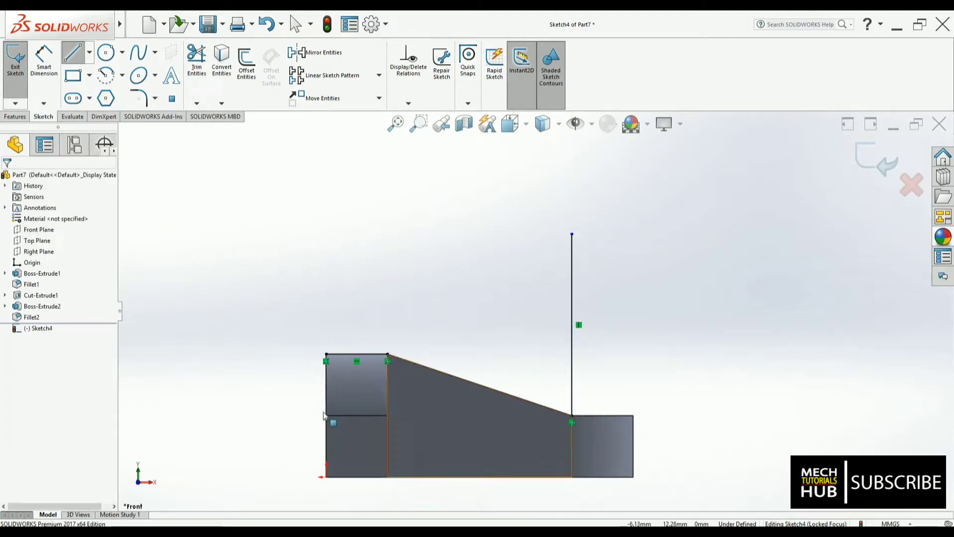
Sketch a vertical line about 23.6 mm upward from the block's outer top corner
key("l")
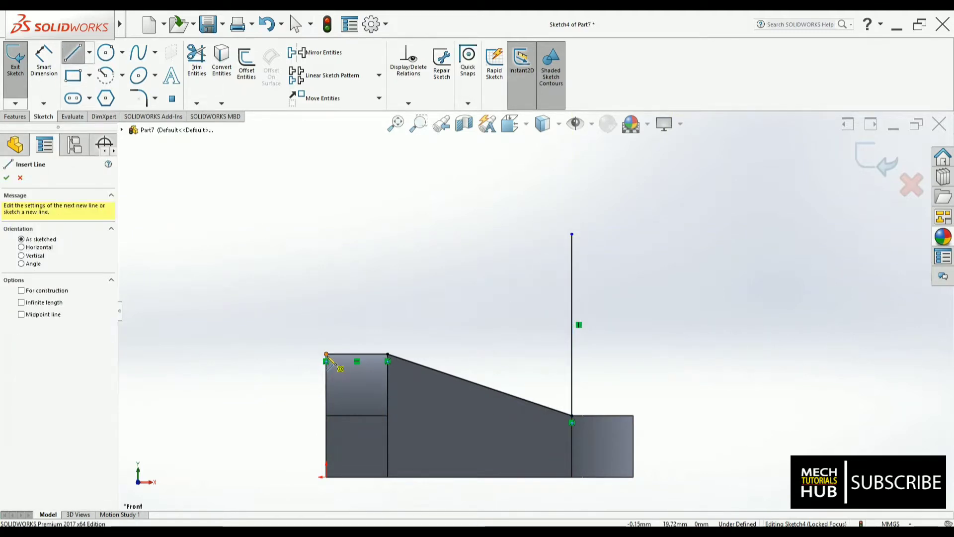
left_click(325, 354)
left_click(325, 208)
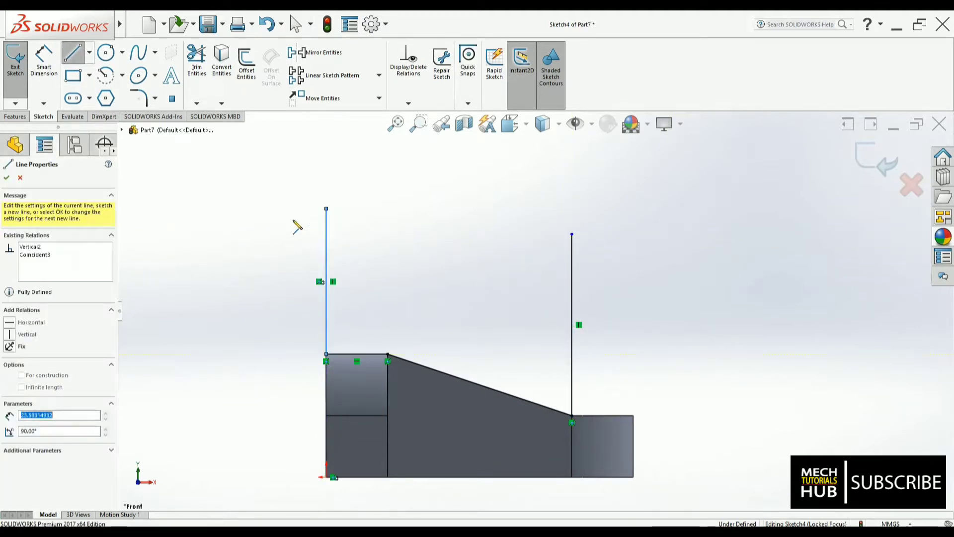
right_click(296, 234)
left_click(303, 228)
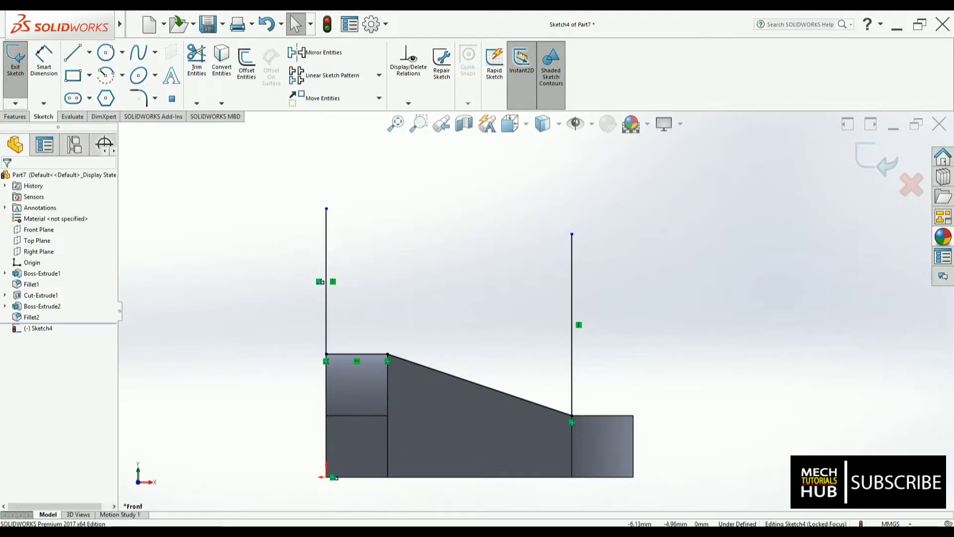
Check the plate's heights in the reference drawing and dimension the vertical line at the arm's lower end as 30 mm
key("alt+Tab")
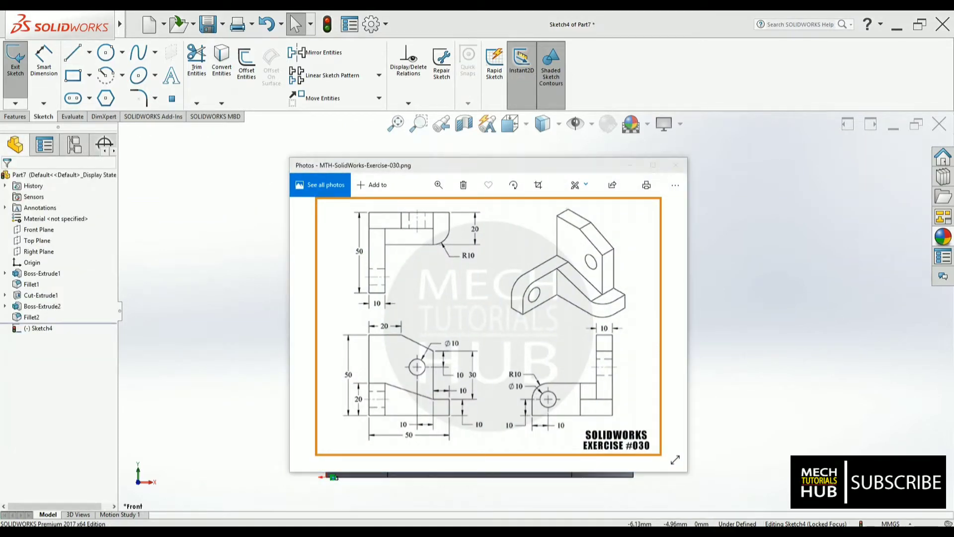
key("alt+Tab")
key("alt+Tab")
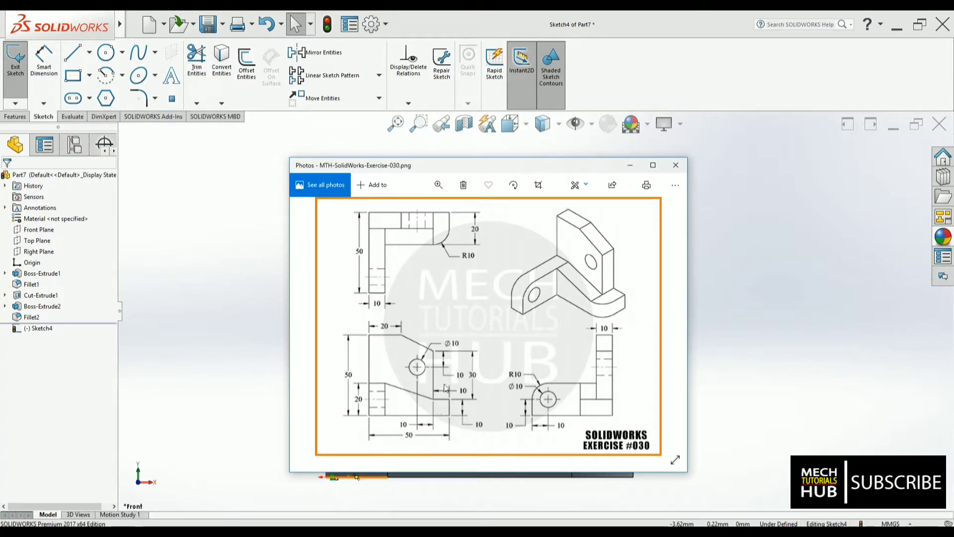
left_click(230, 508)
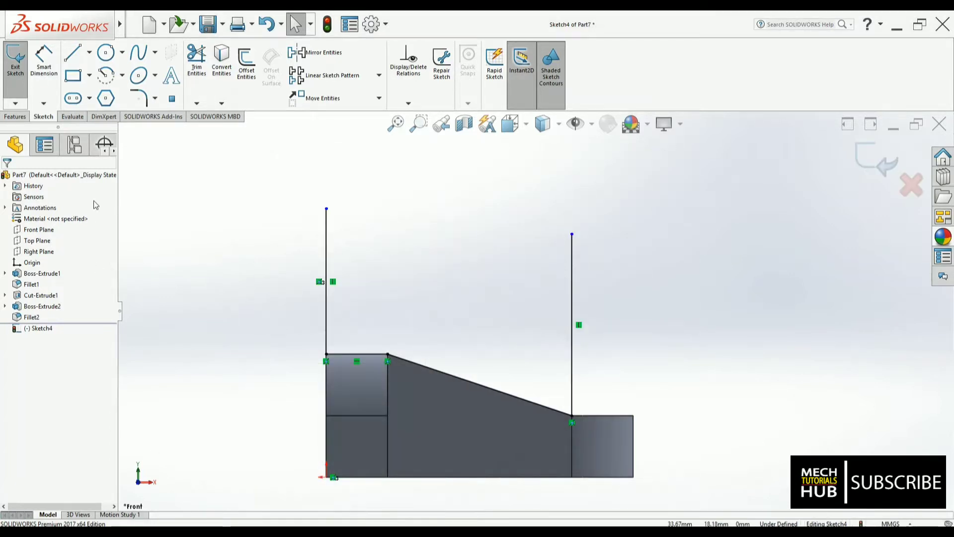
left_click(44, 60)
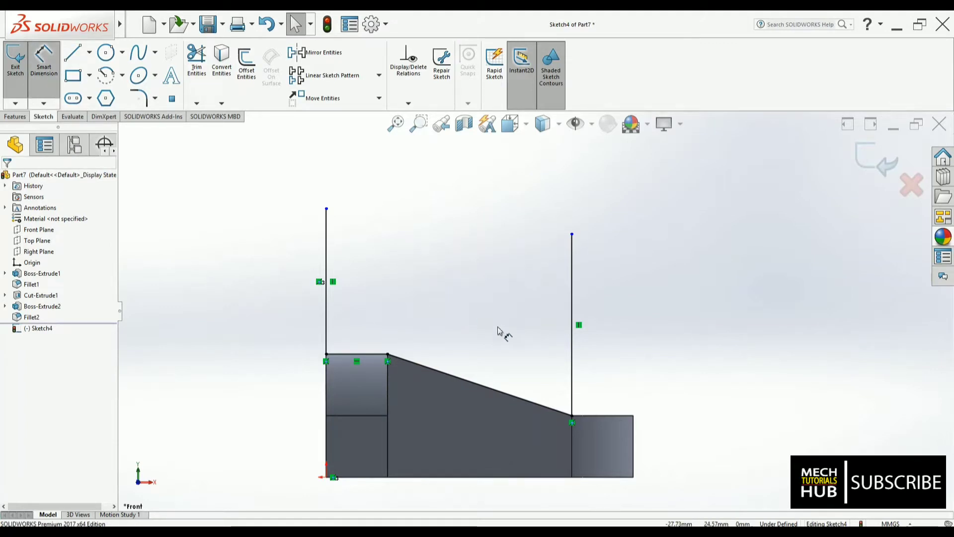
left_click(572, 355)
left_click(624, 347)
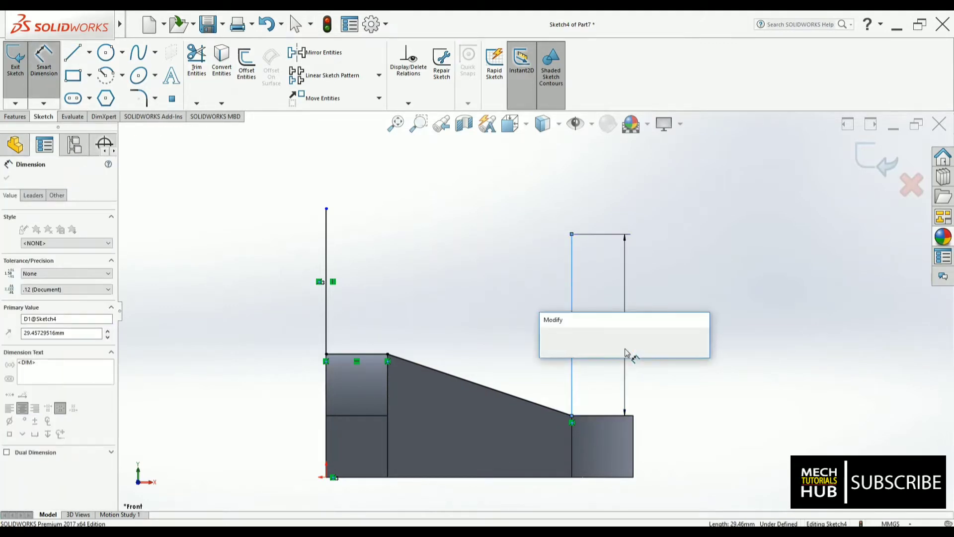
type("30")
key("Return")
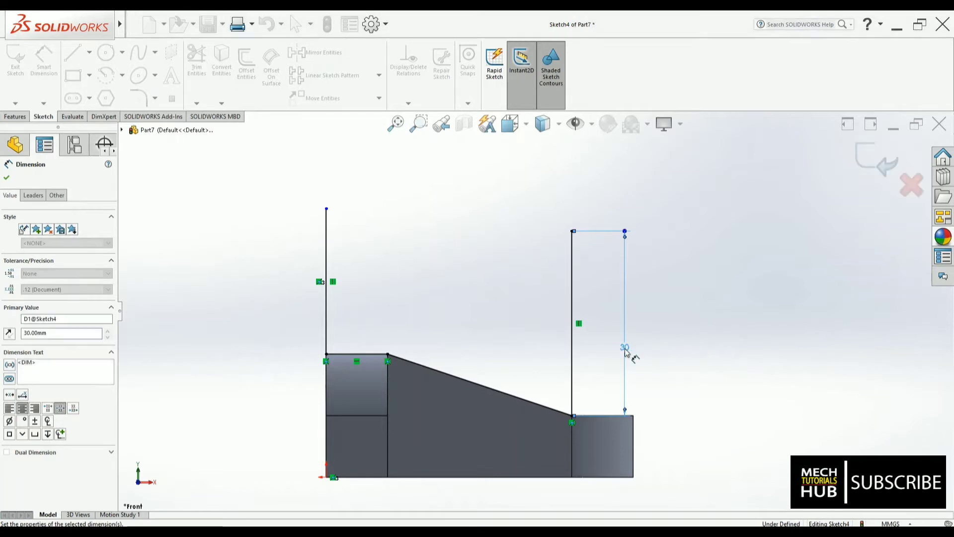
Dimension the height from the bracket's bottom edge to the upper end of the block-side vertical line as 50 mm
left_click(355, 477)
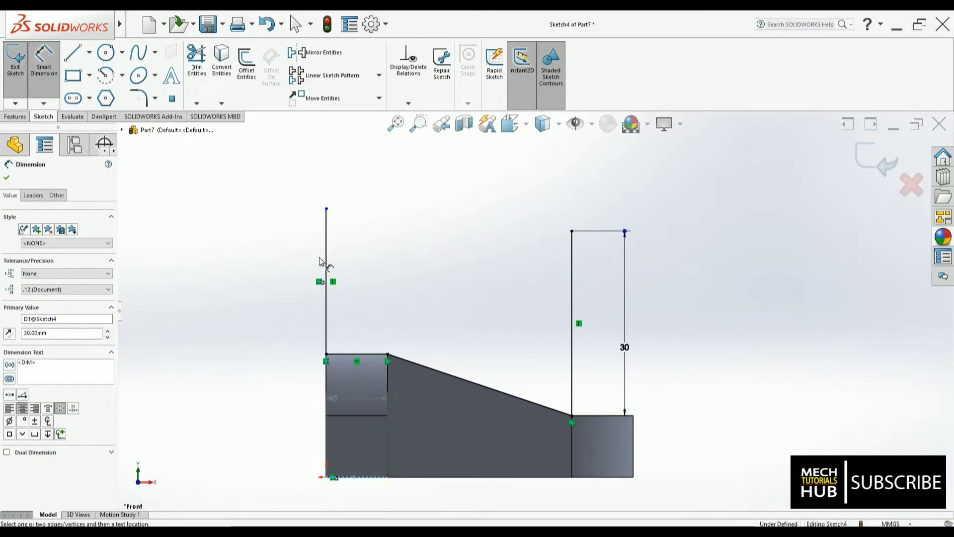
left_click(326, 208)
left_click(235, 283)
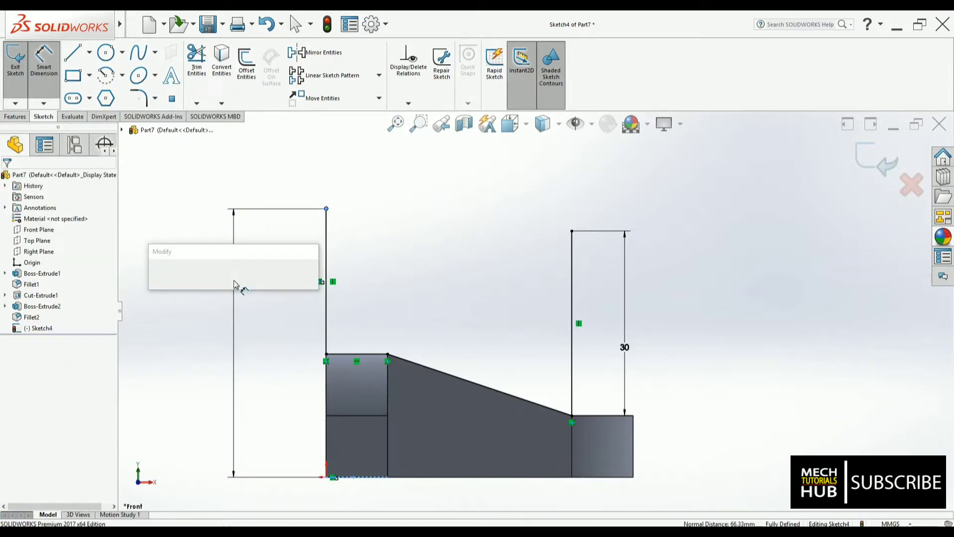
key("Return")
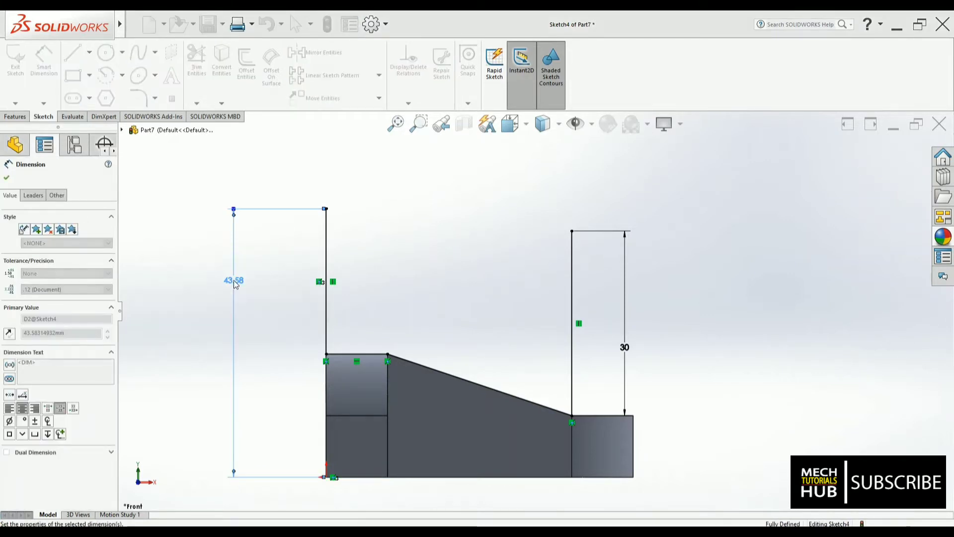
scroll(343, 345, "up", 2)
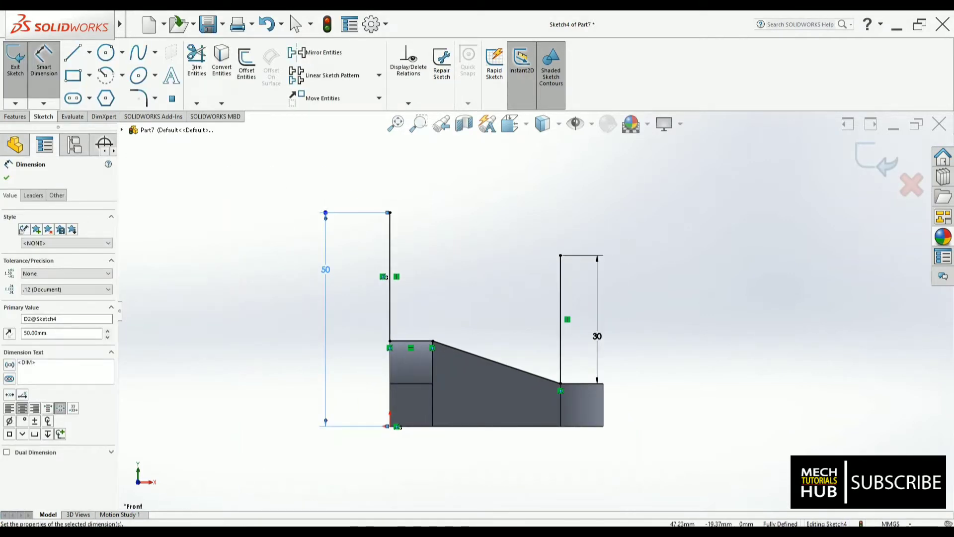
Sketch a horizontal line about 12.4 mm long from the 50 mm line's upper end and a sloped line closing the plate profile
key("alt+Tab")
key("alt+Tab")
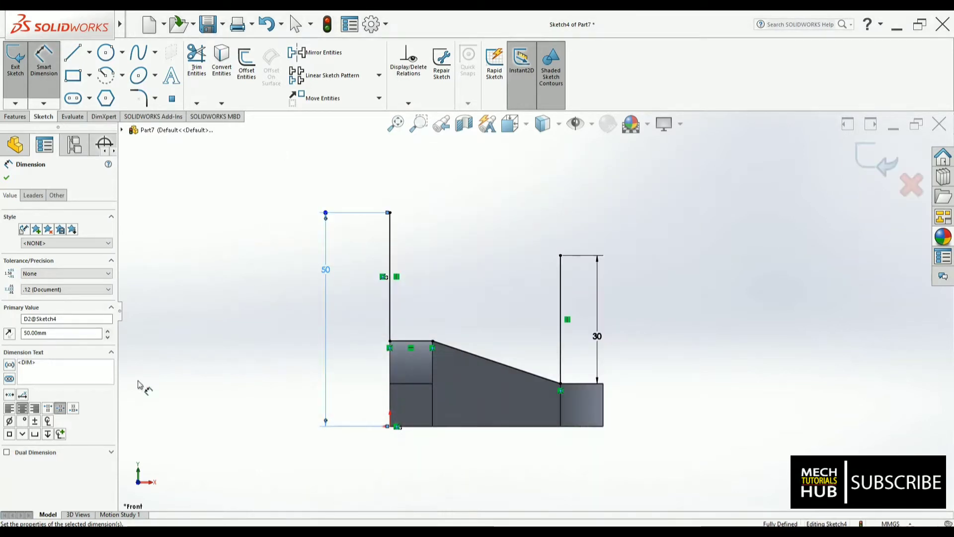
left_click(67, 57)
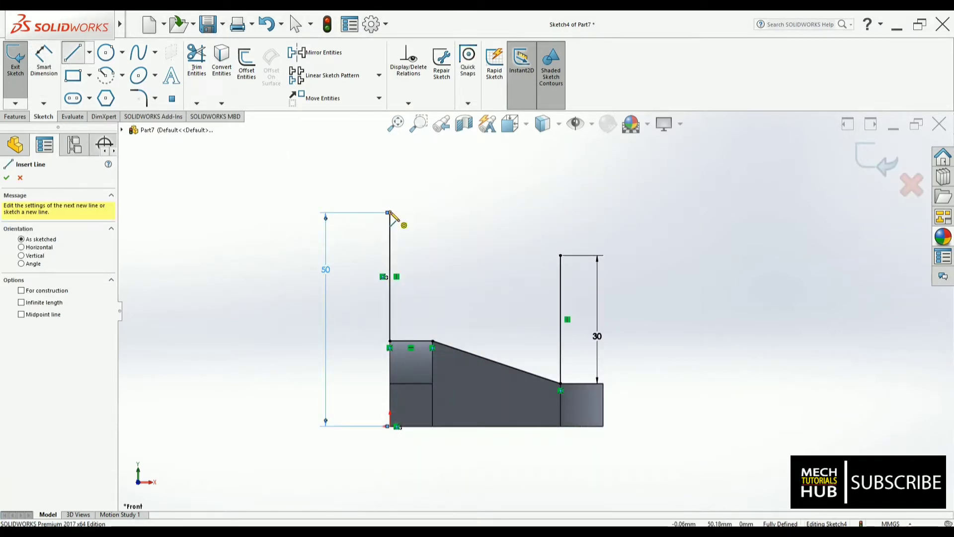
left_click(389, 213)
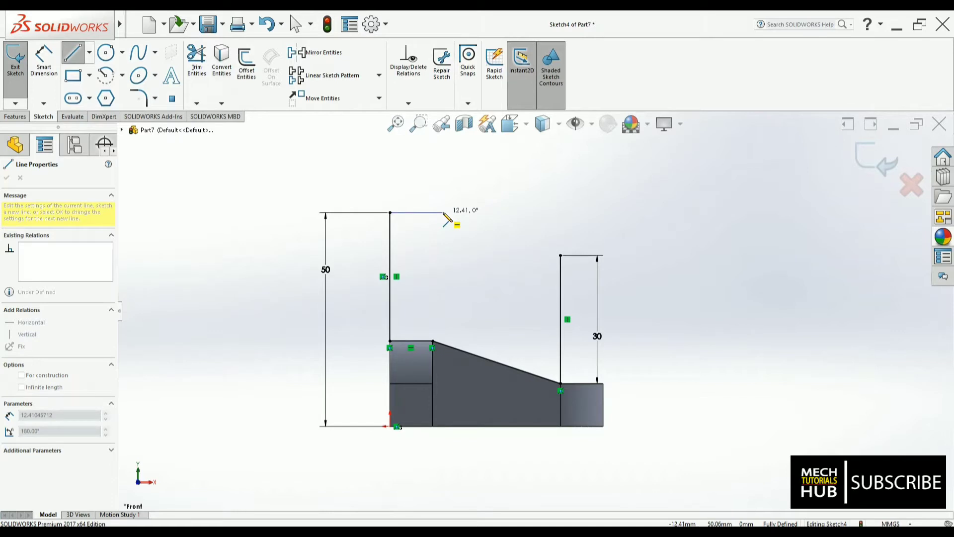
left_click(443, 212)
left_click(560, 255)
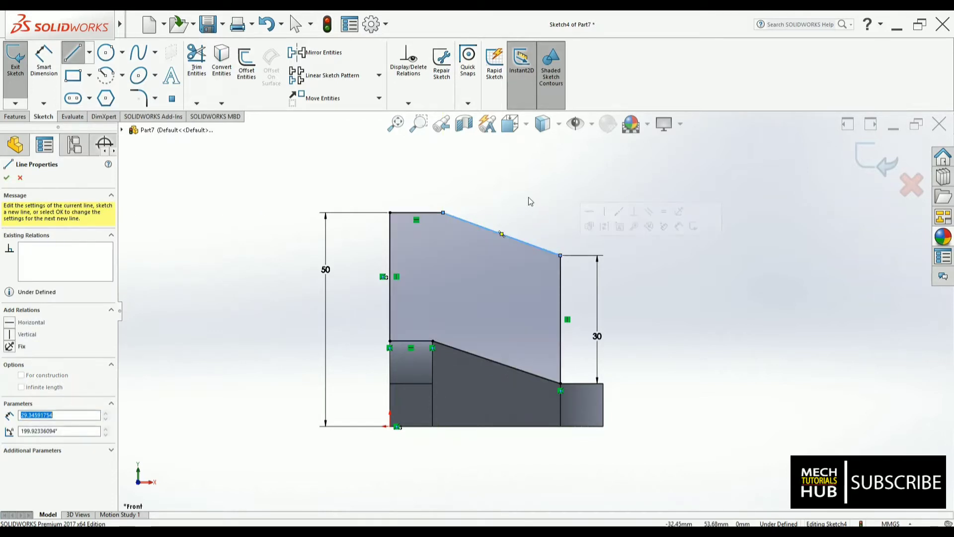
right_click(531, 202)
left_click(534, 276)
key("Escape")
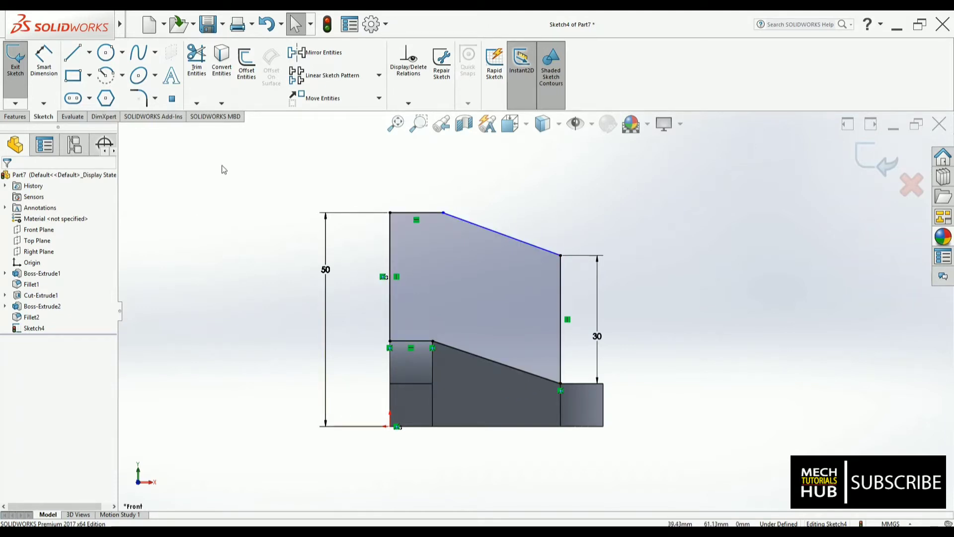
Dimension the plate's top horizontal line as 20 mm
left_click(44, 64)
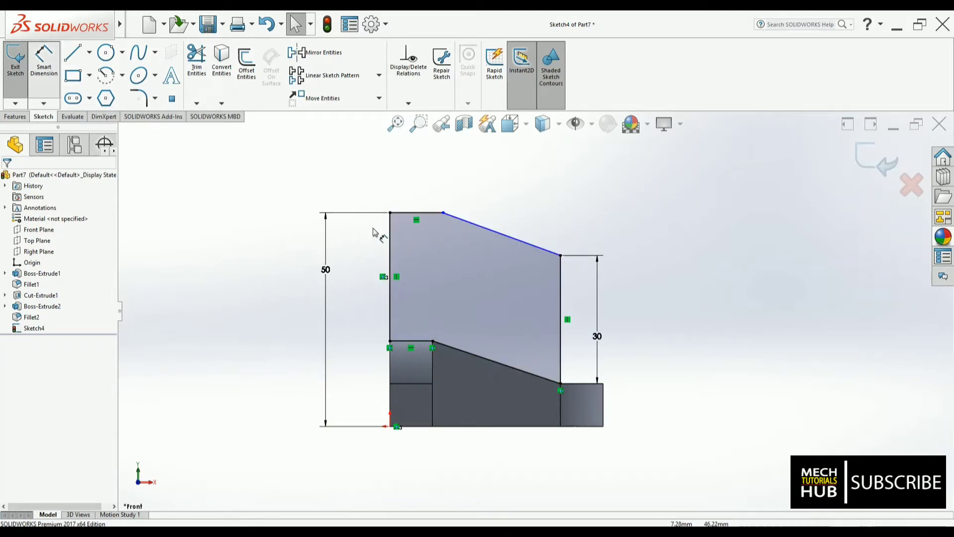
left_click(412, 213)
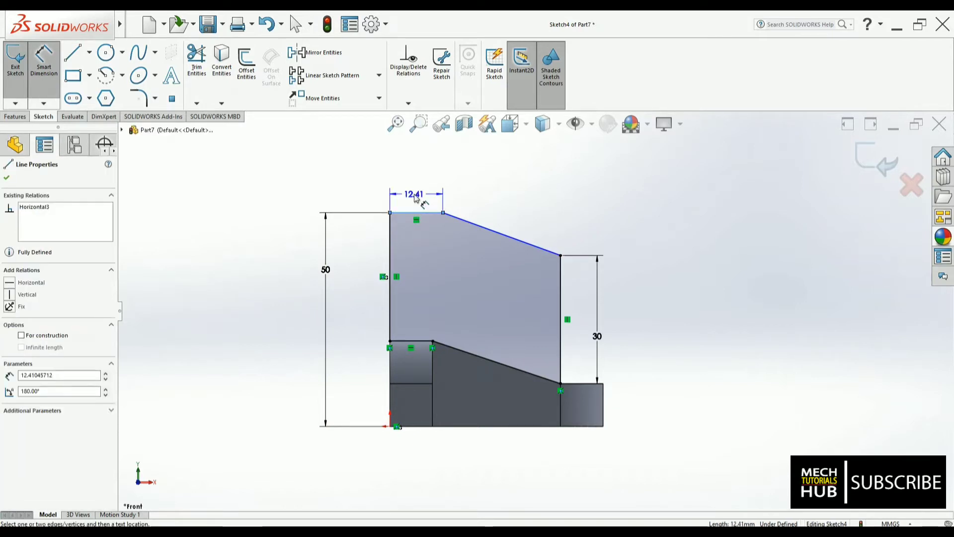
left_click(415, 197)
type("20")
key("Return")
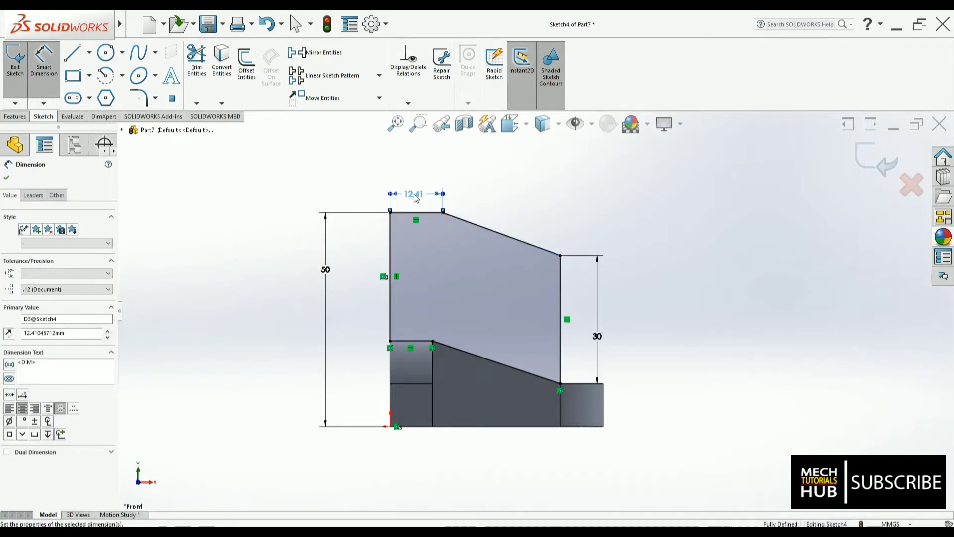
Check the plate's hole in the reference drawing and sketch a circle of about 4.3 mm radius inside the plate profile near its shorter side
key("alt+Tab")
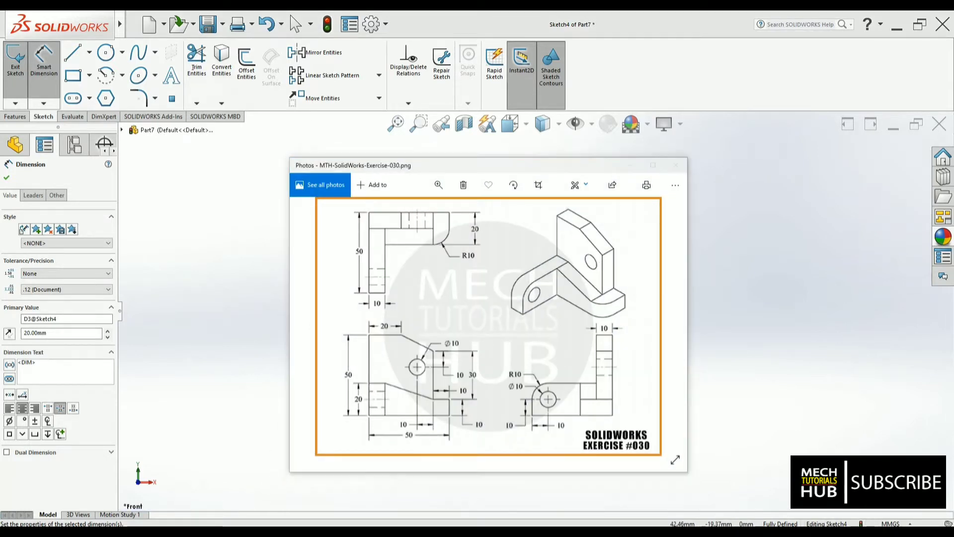
key("alt+Tab")
left_click(105, 52)
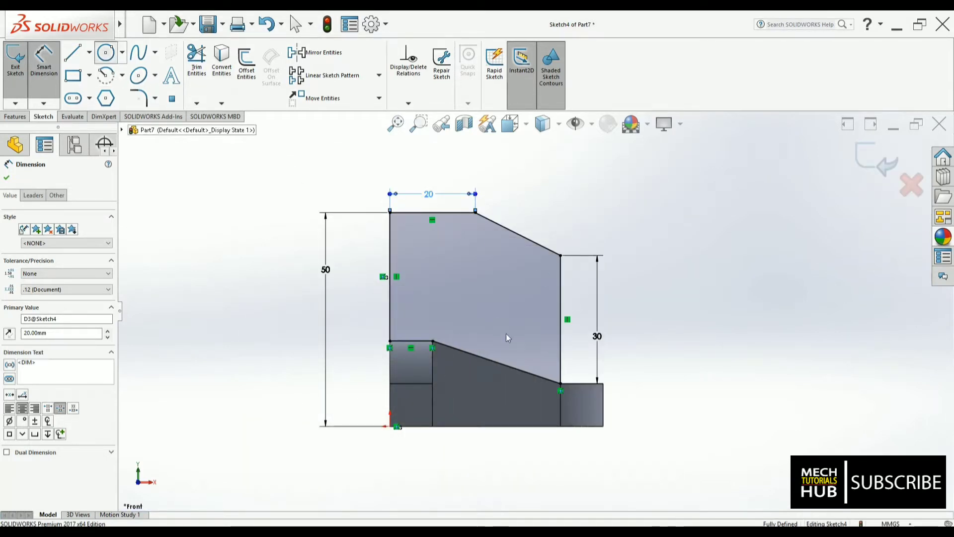
left_click(521, 286)
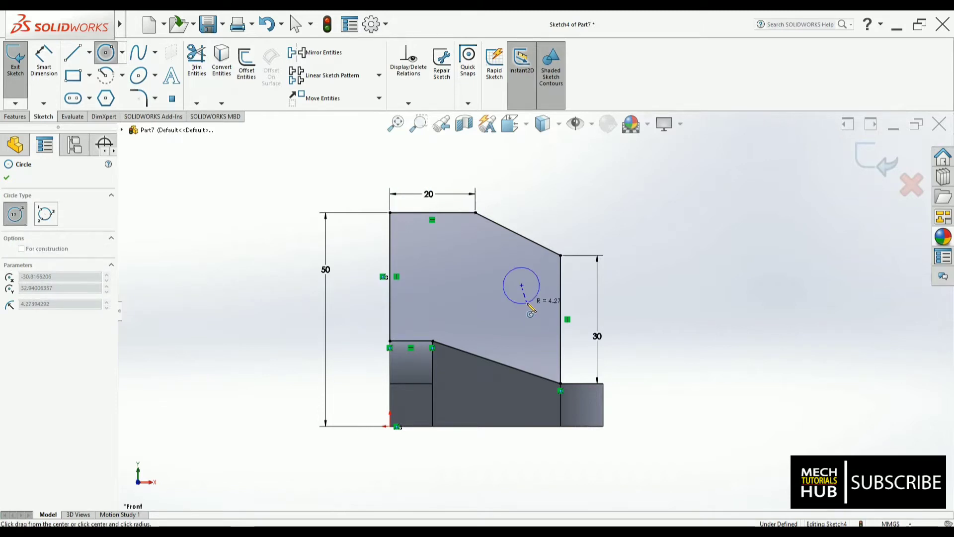
left_click(534, 298)
Check the hole size in the reference drawing and dimension the circle's diameter as 10 mm
key("alt+Tab")
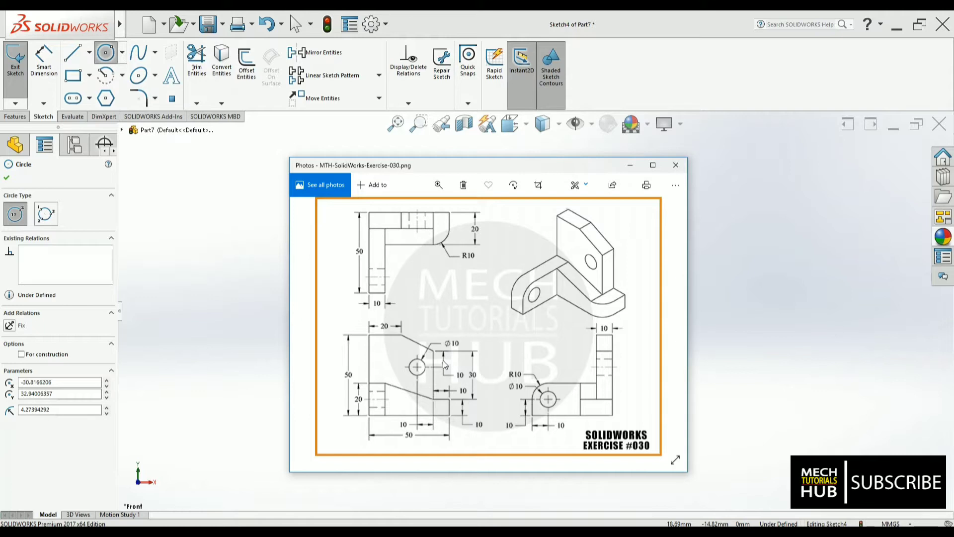
left_click(253, 531)
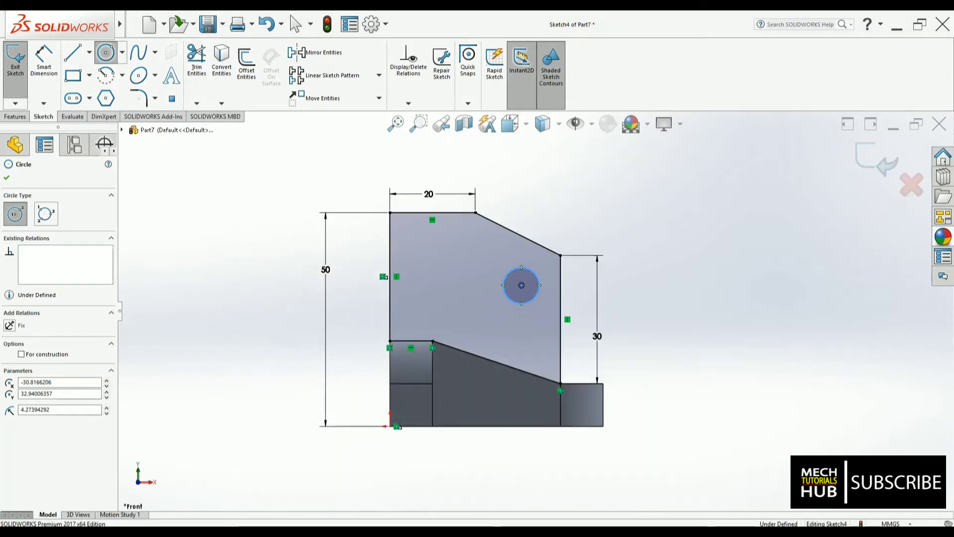
left_click(39, 69)
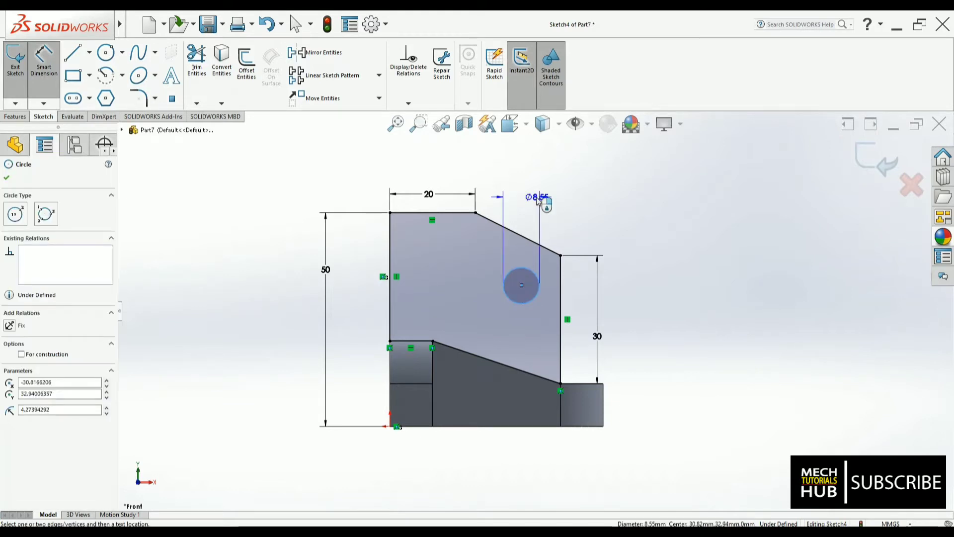
left_click(536, 197)
type("10")
key("Return")
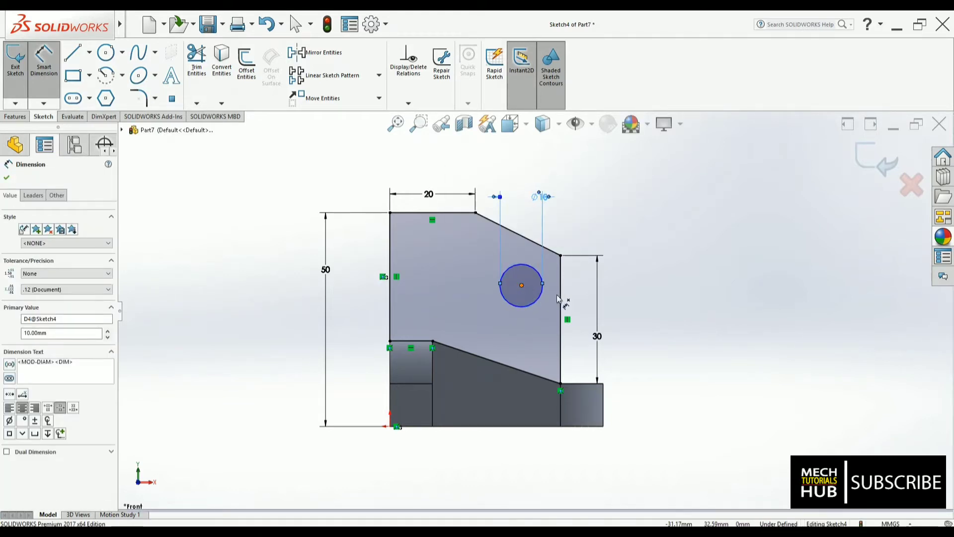
Dimension the horizontal distance from the circle's center to the plate's shorter vertical edge as 10 mm
left_click(521, 285)
left_click(560, 300)
left_click(543, 223)
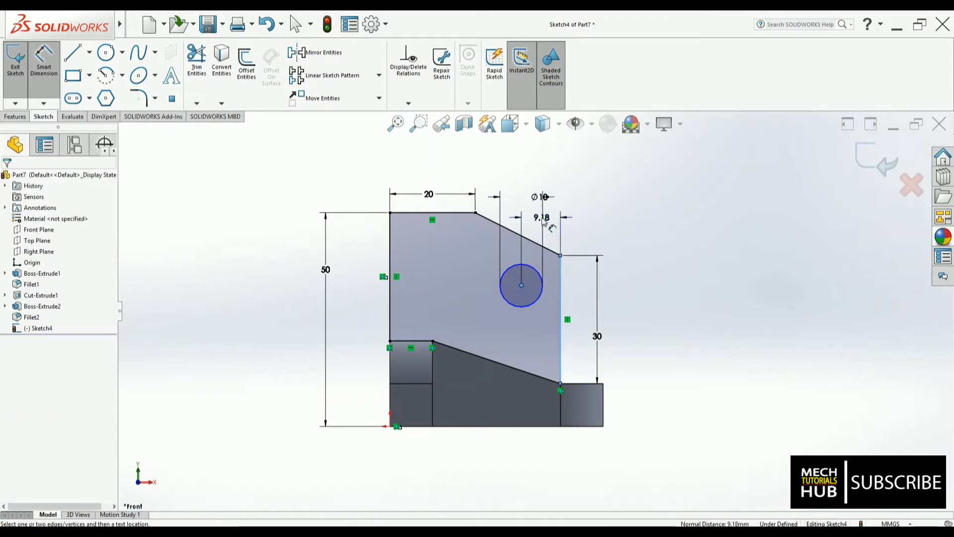
type("10")
key("Return")
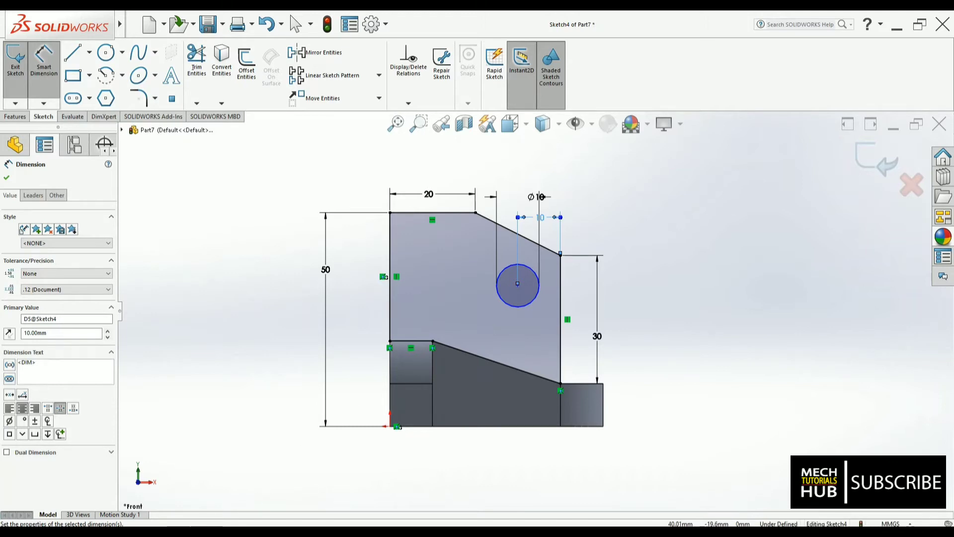
Check the hole's height in the reference drawing and dimension its center 10 mm vertically below the shorter edge's upper corner
key("alt+Tab")
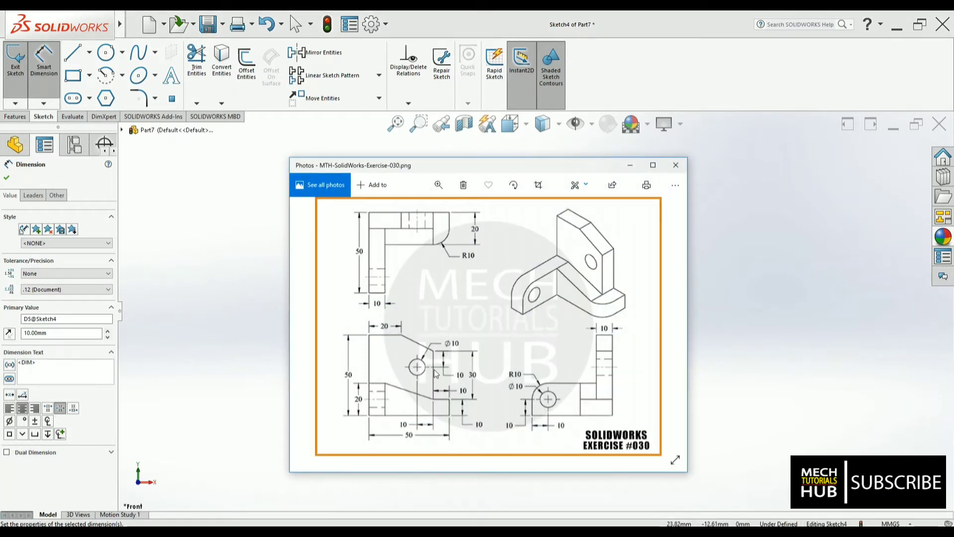
key("alt+Tab")
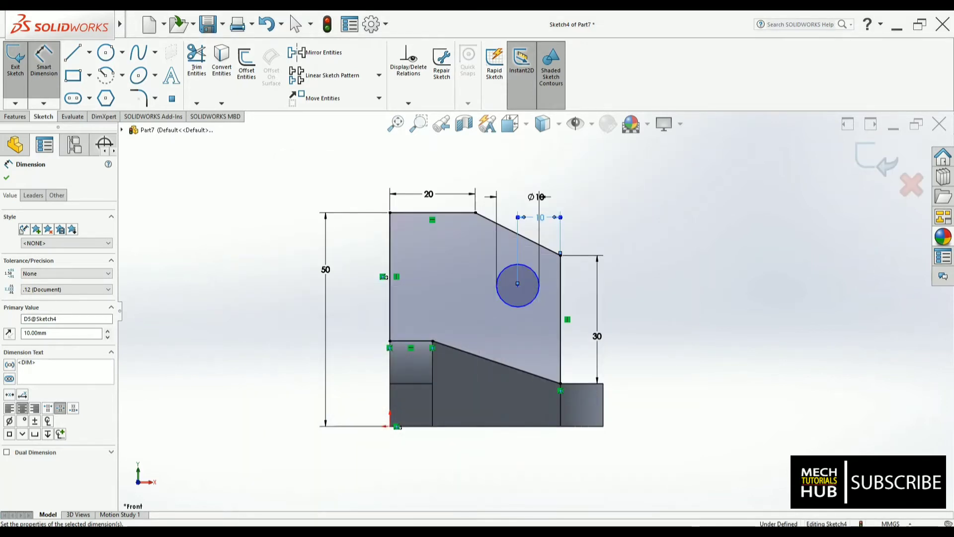
left_click(517, 285)
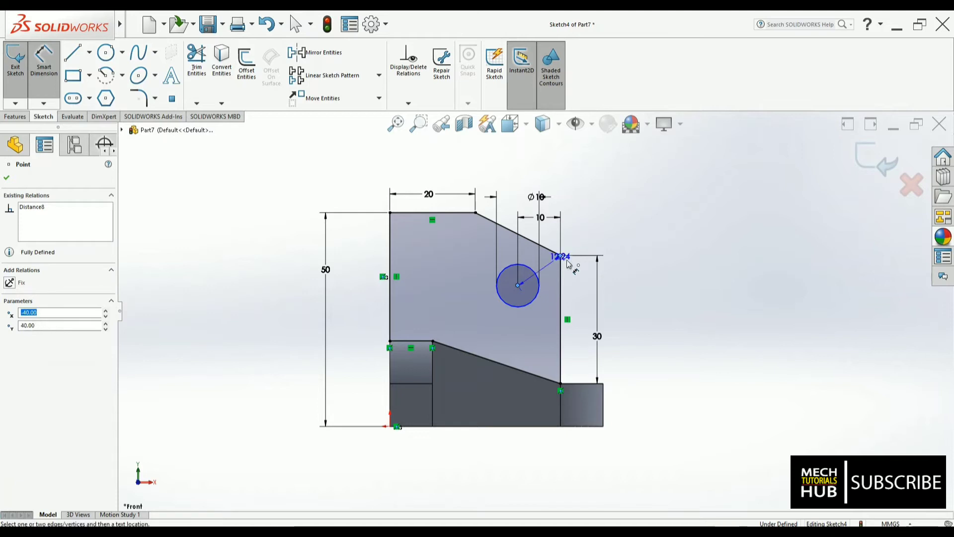
left_click(517, 285)
left_click(626, 279)
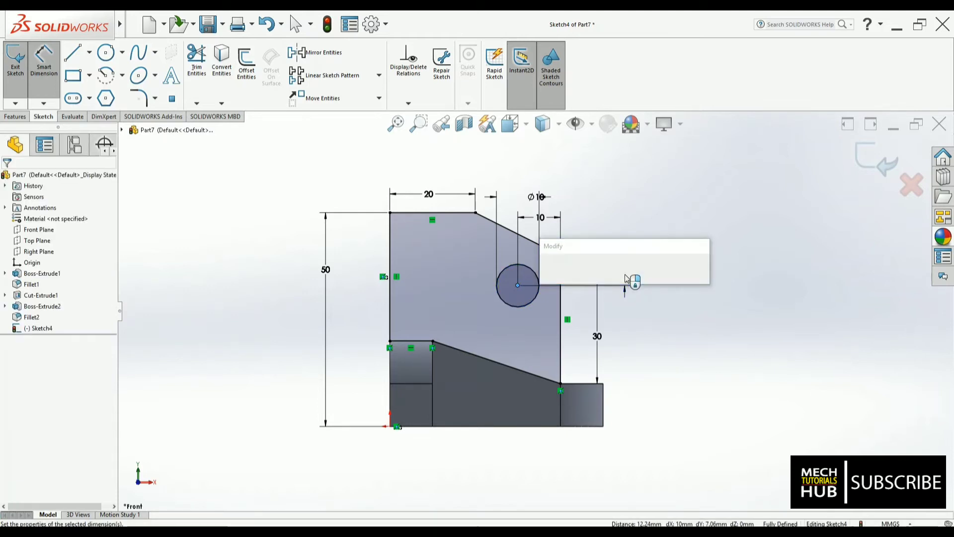
key("Return")
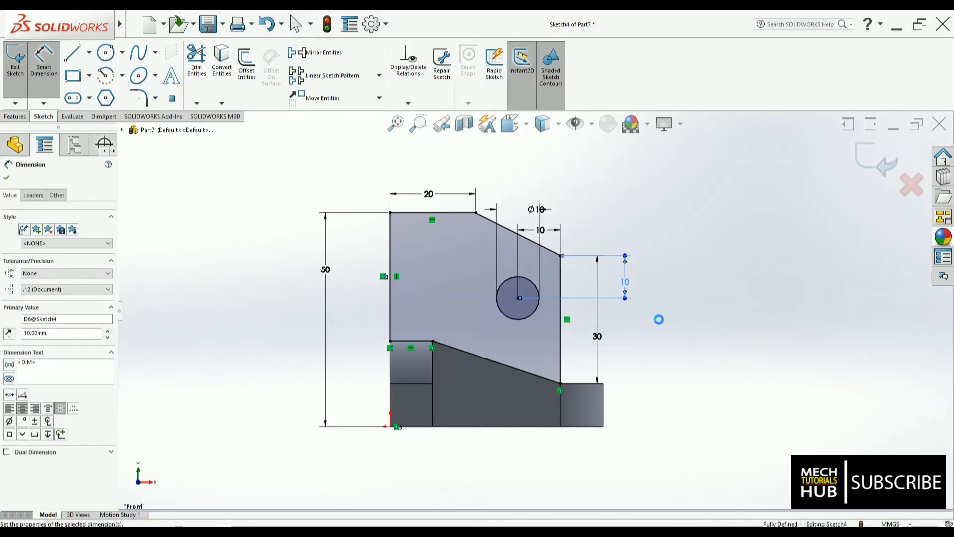
left_click(658, 317)
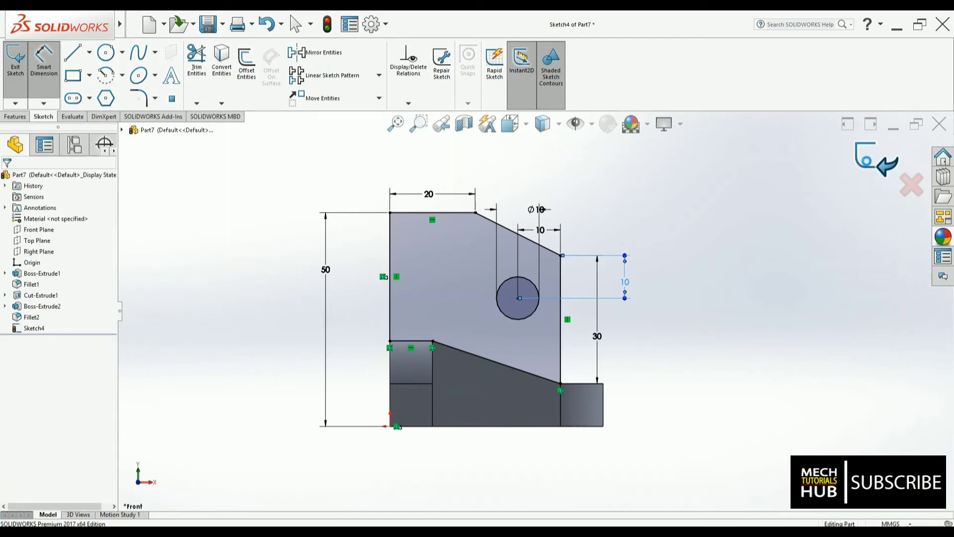
Exit the sketch and extrude the plate profile with its hole 10 mm blind in the reversed direction, merging it with the bracket
left_click(865, 160)
left_click(14, 71)
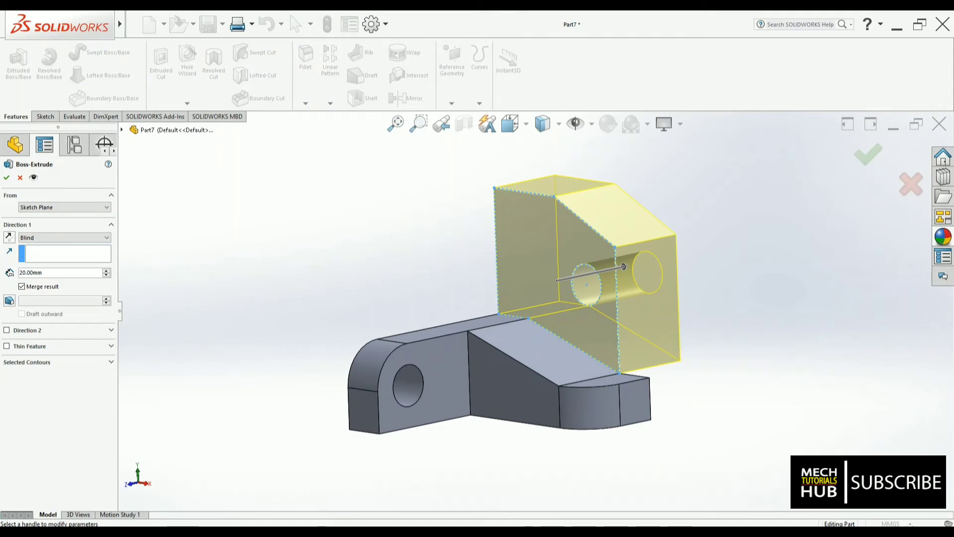
key("alt+Tab")
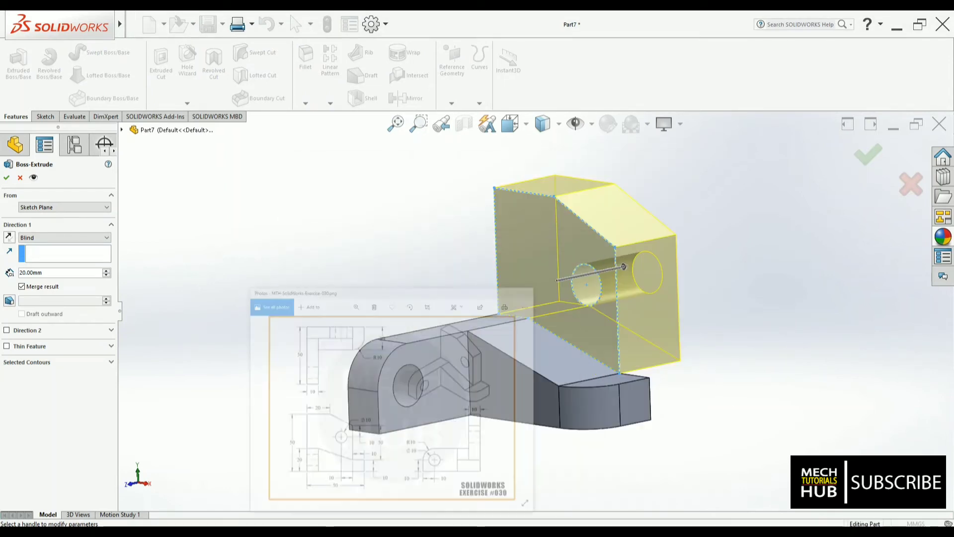
key("alt+Tab")
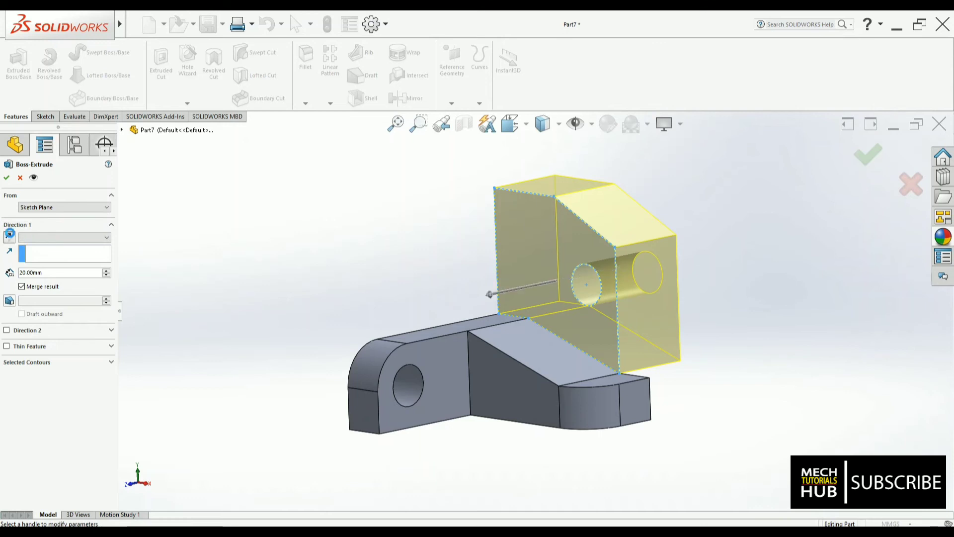
left_click(9, 237)
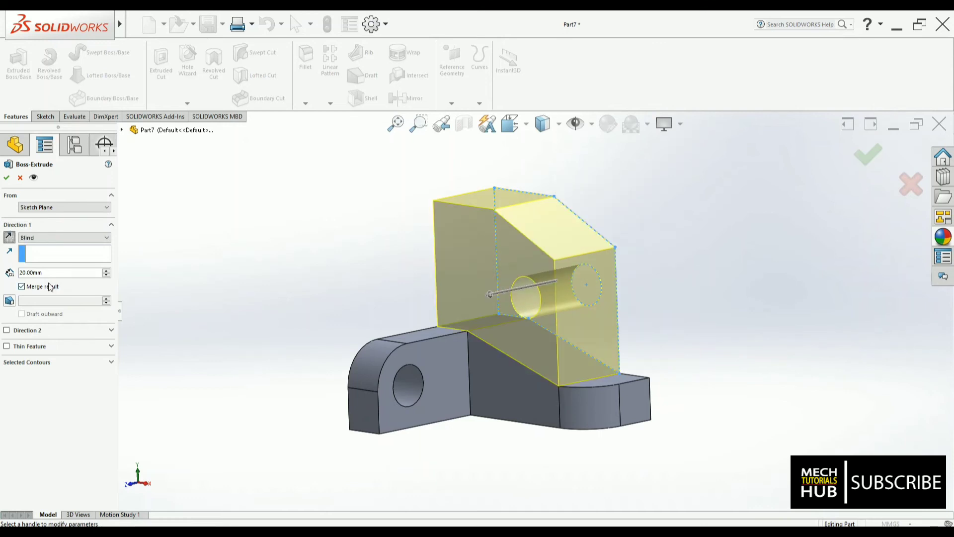
left_click(105, 274)
left_click(7, 177)
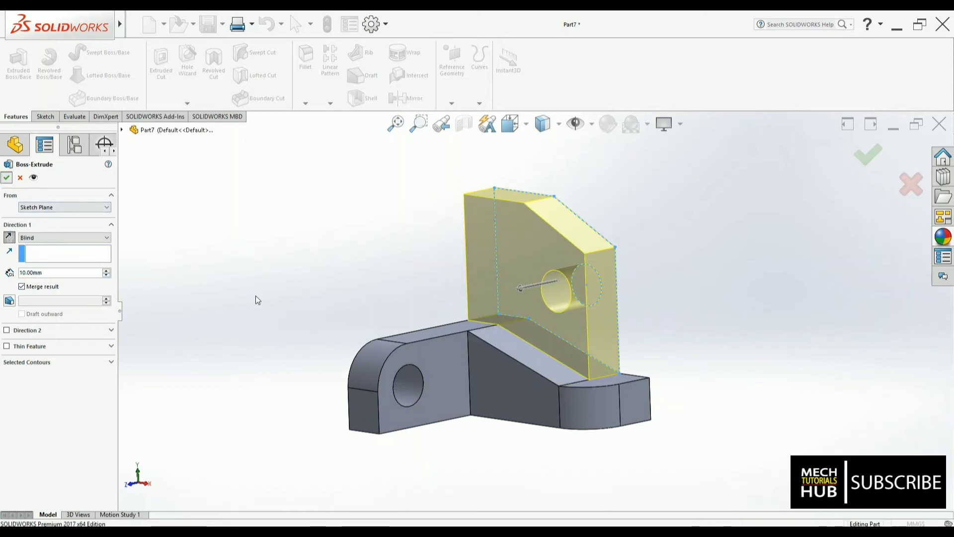
left_click(509, 124)
left_click(605, 172)
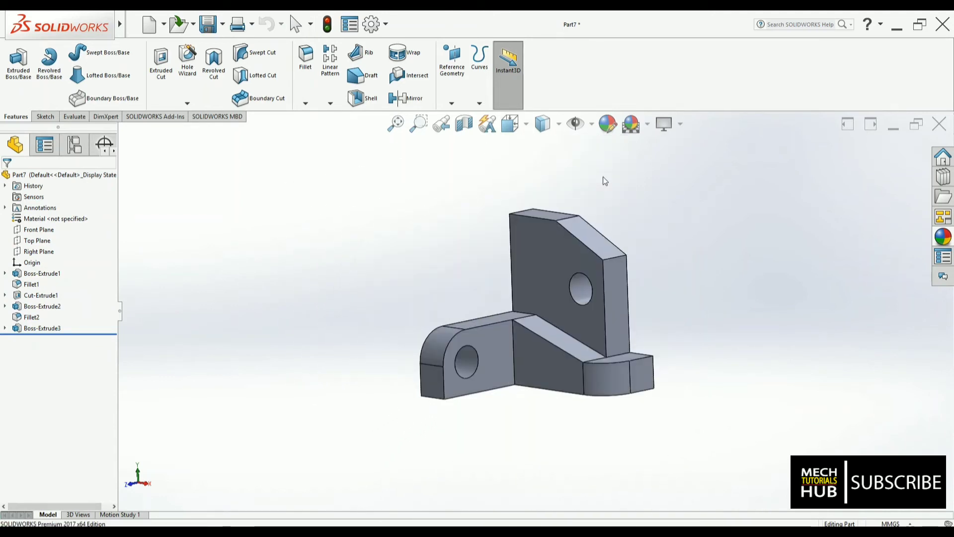